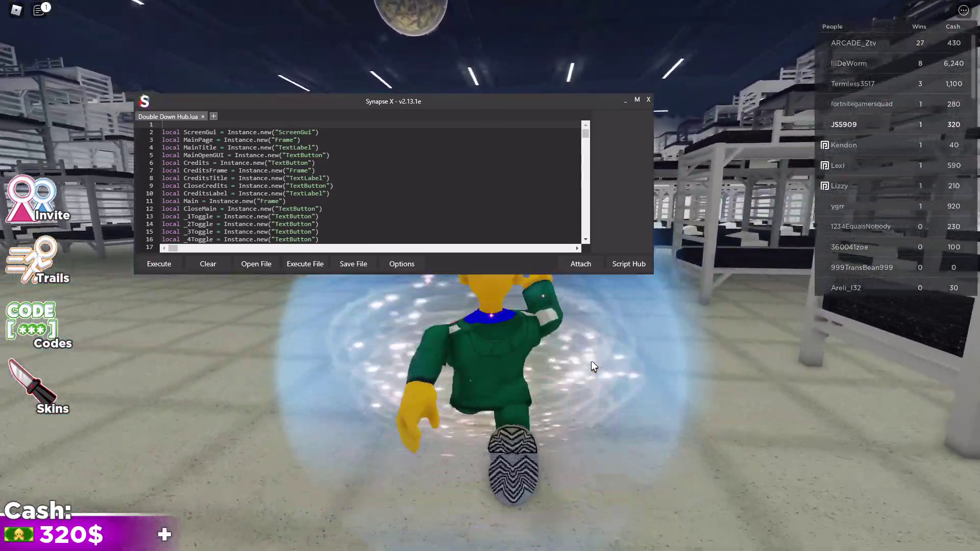
key(w)
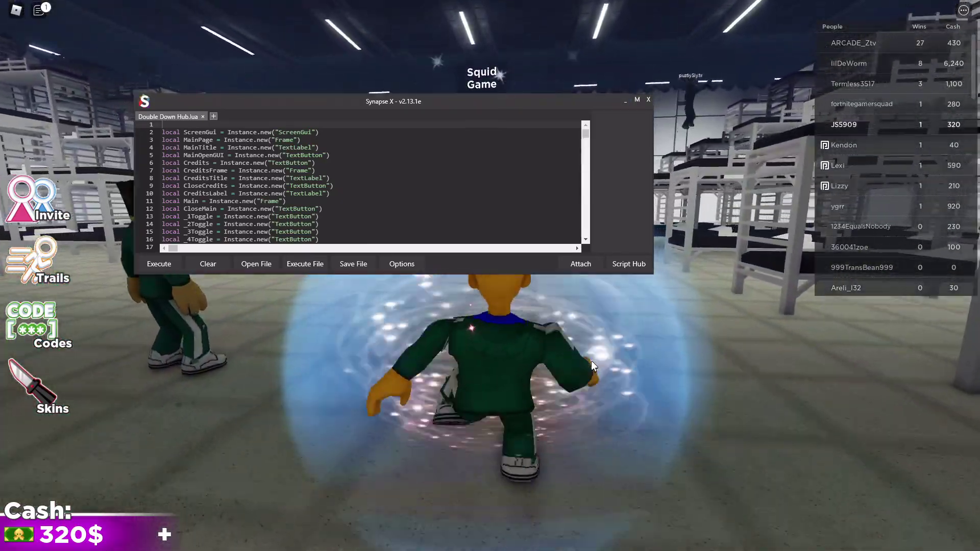
key(w)
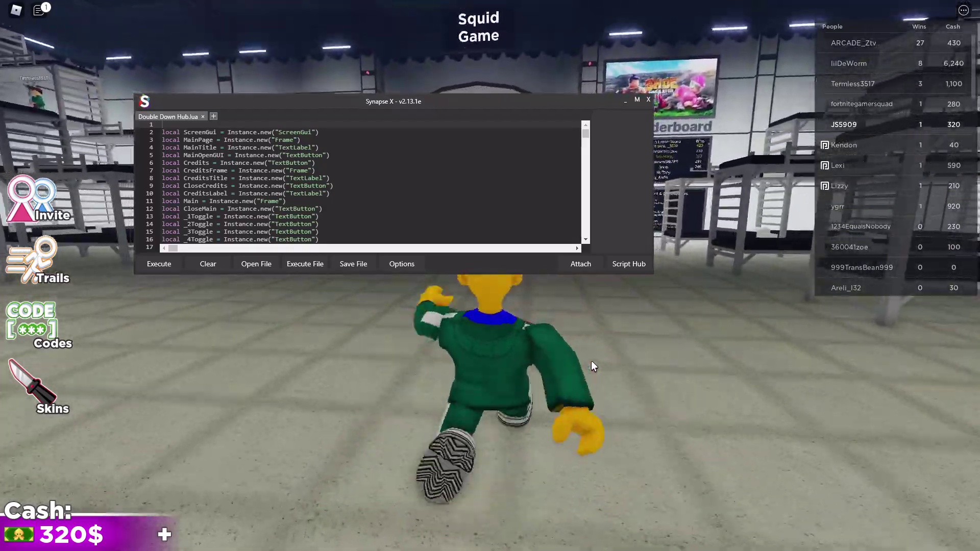
key(w)
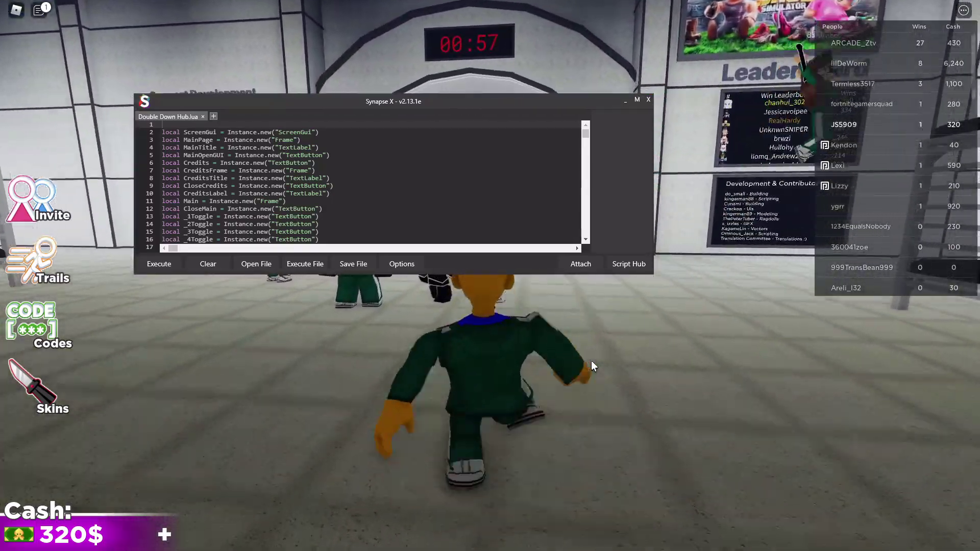
key(w)
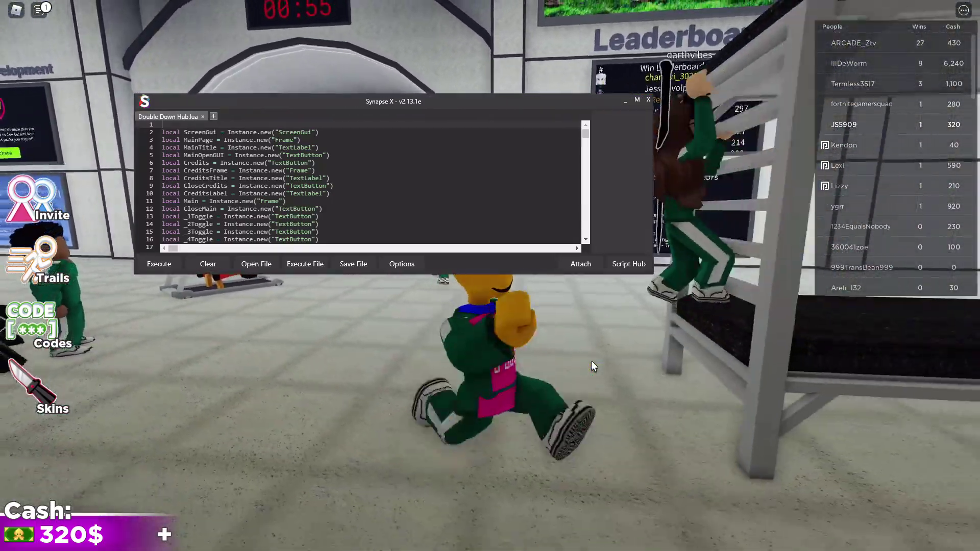
key(d)
key(space)
key(w)
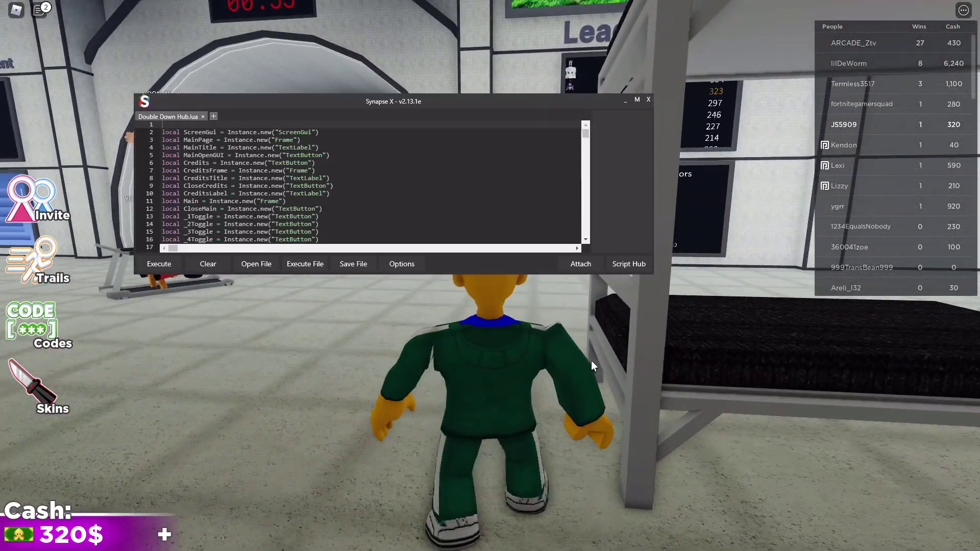
key(space)
key(d)
key(space)
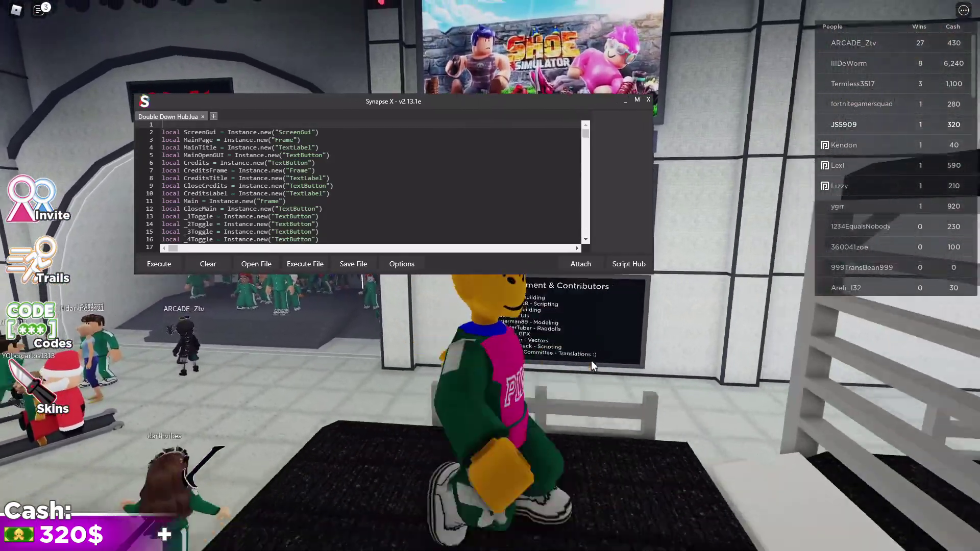
key(Right)
key(s)
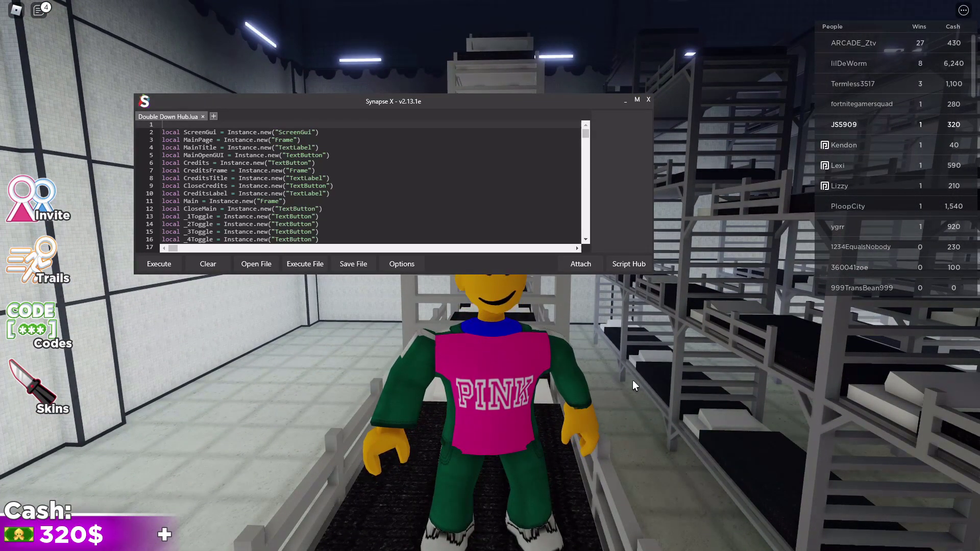
key(w)
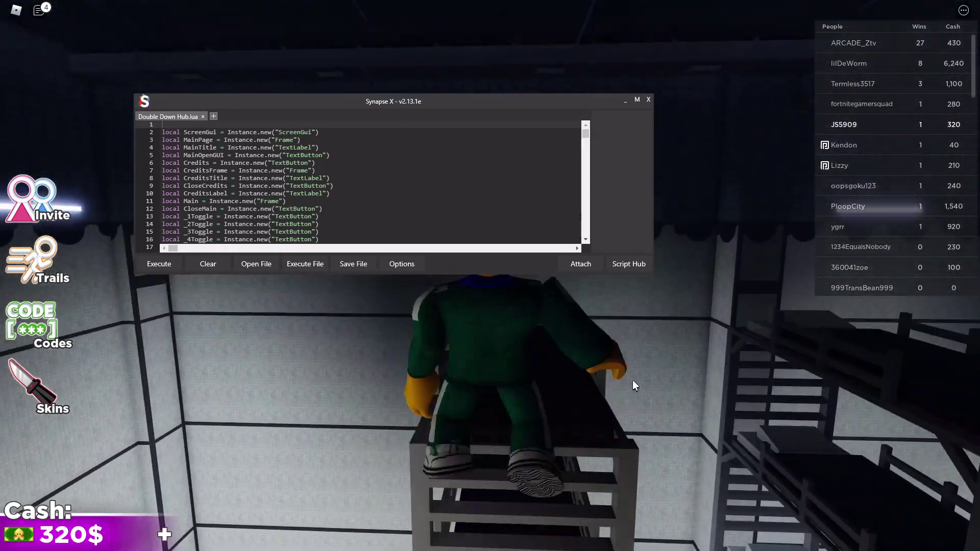
key(Right)
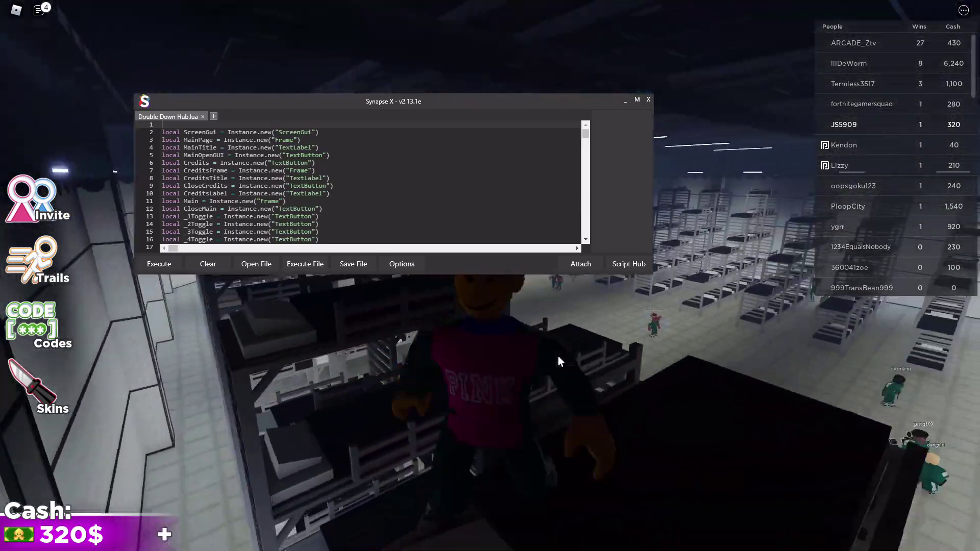
key(w)
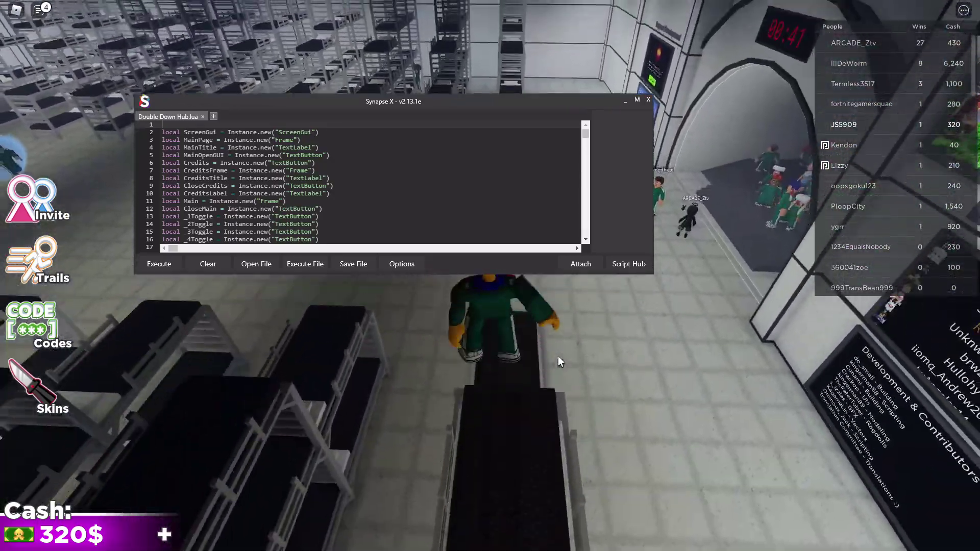
key(w)
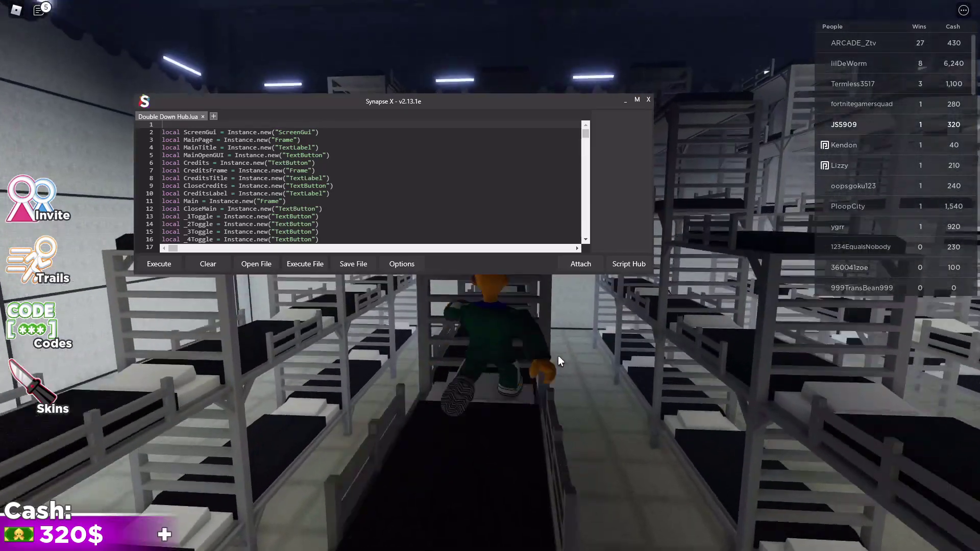
key(w)
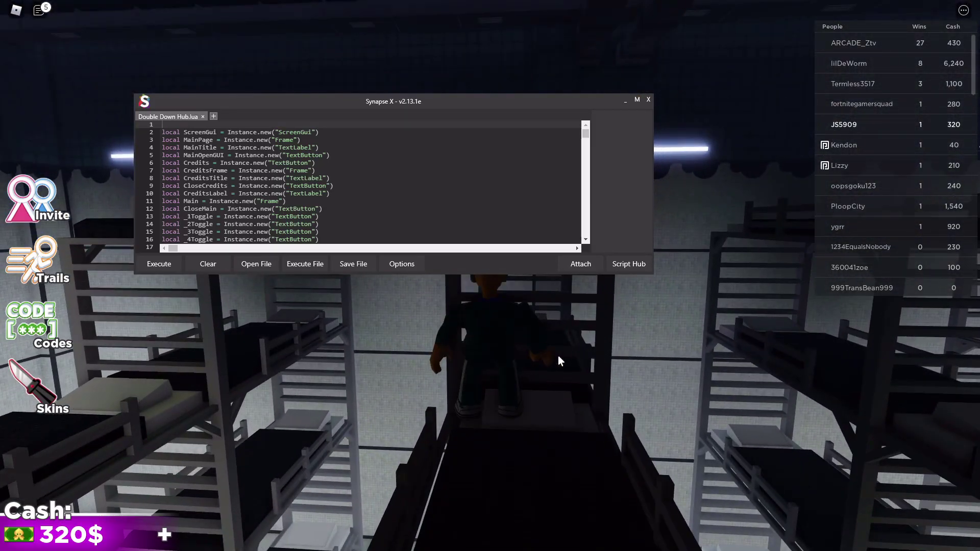
key(w)
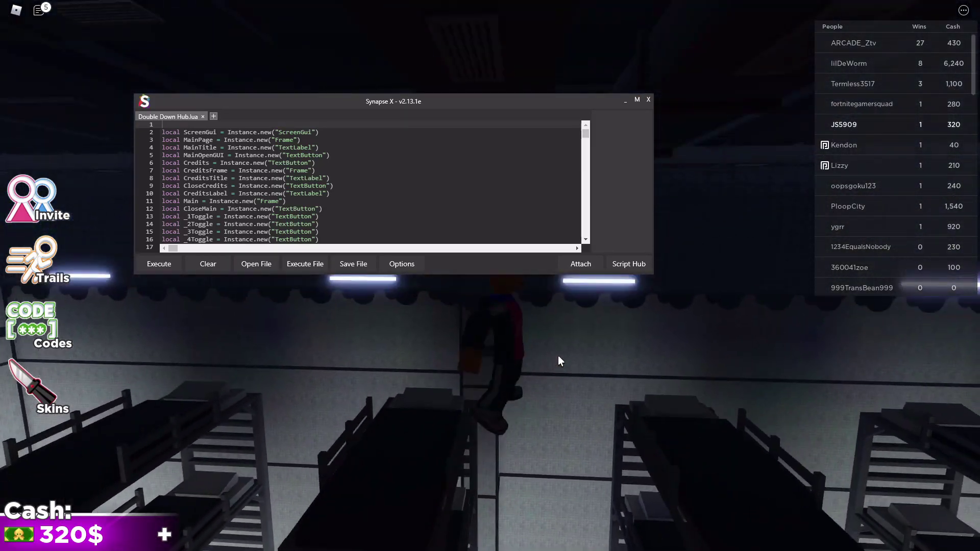
key(s)
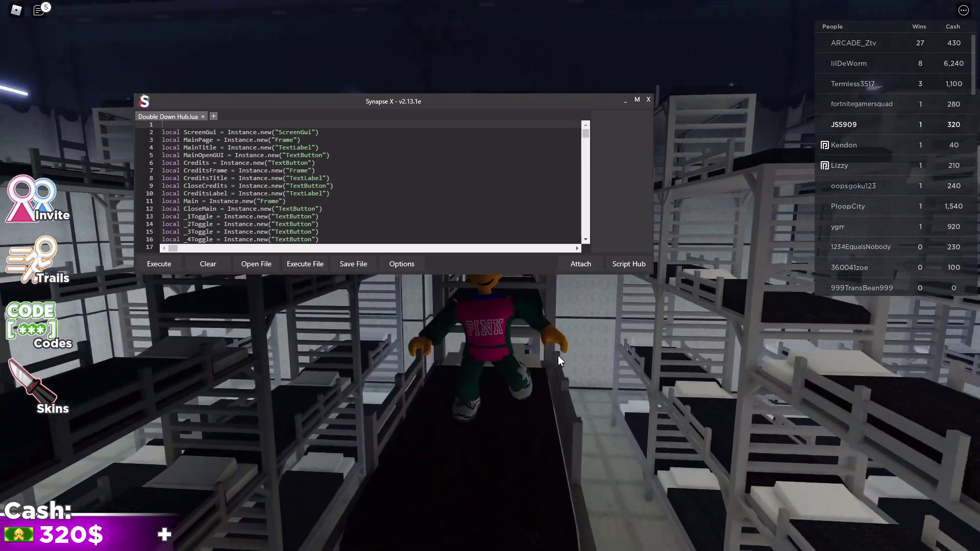
key(w)
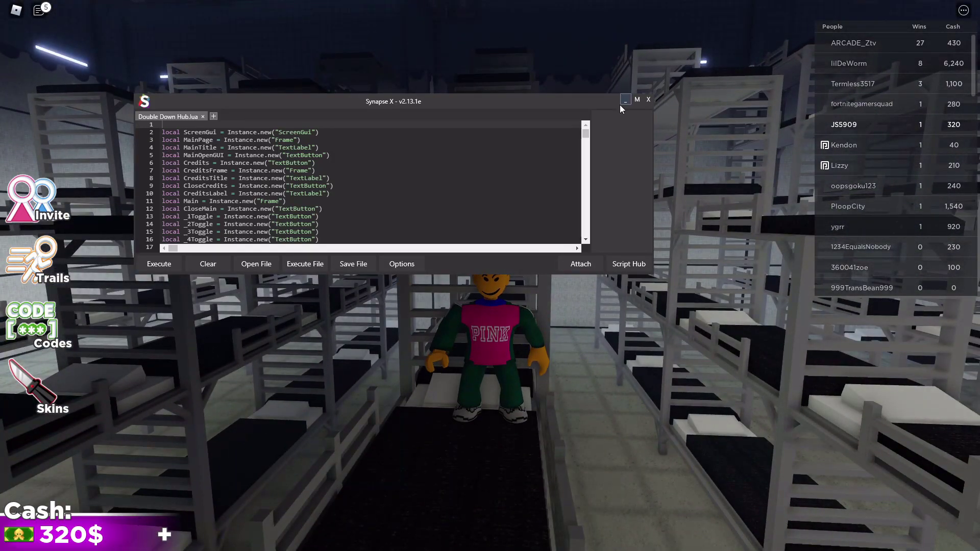
Step: Move the Synapse X window lower over the Squid Game lobby and check the game's in-game menu
drag(580, 103, 640, 277)
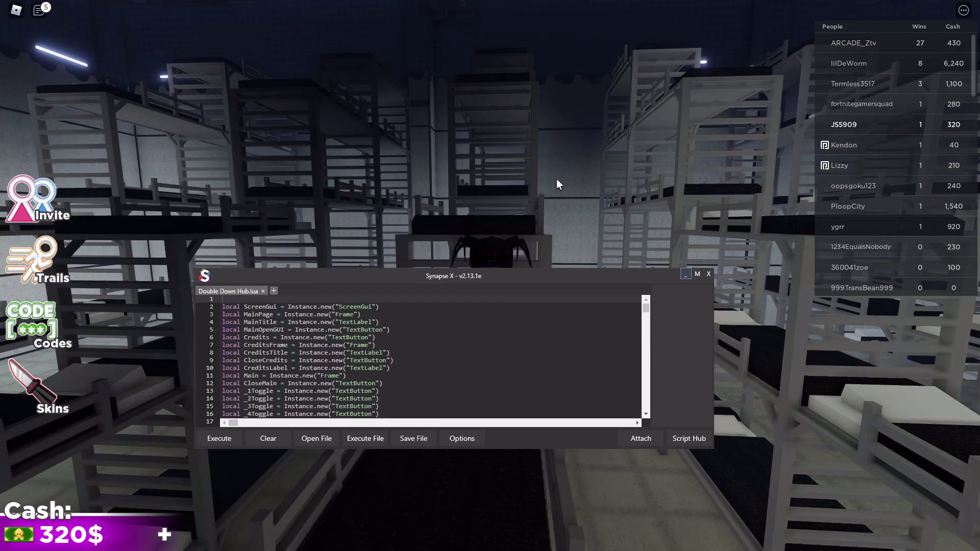
key(Escape)
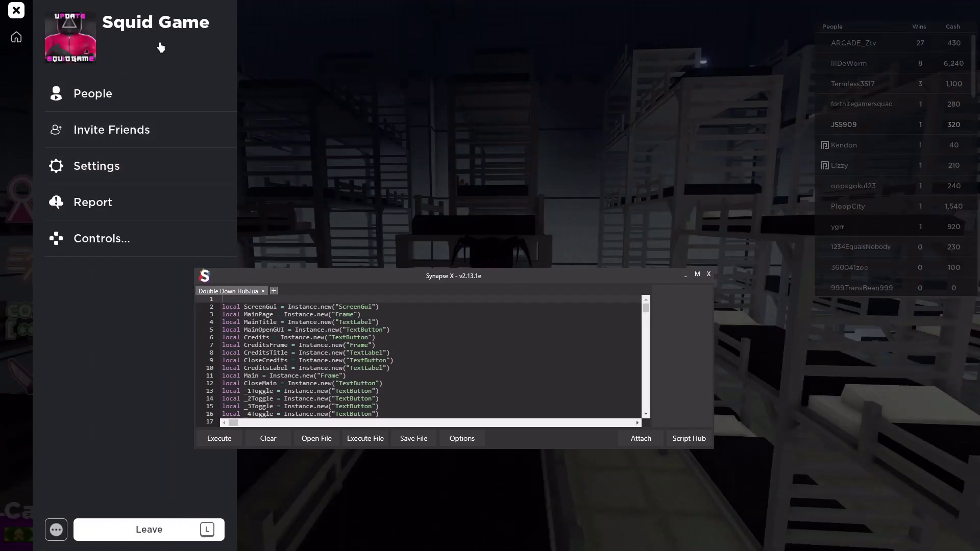
key(Escape)
right_click(610, 145)
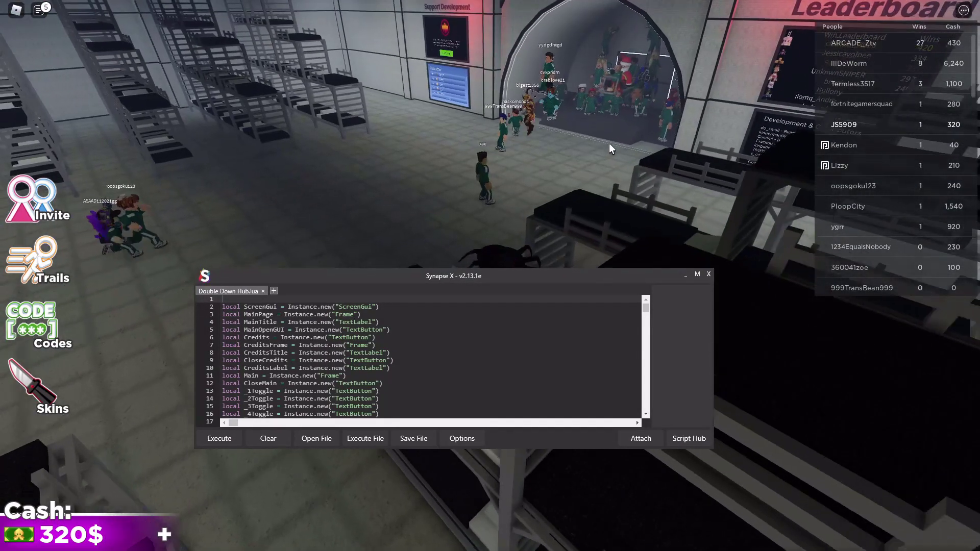
key(w)
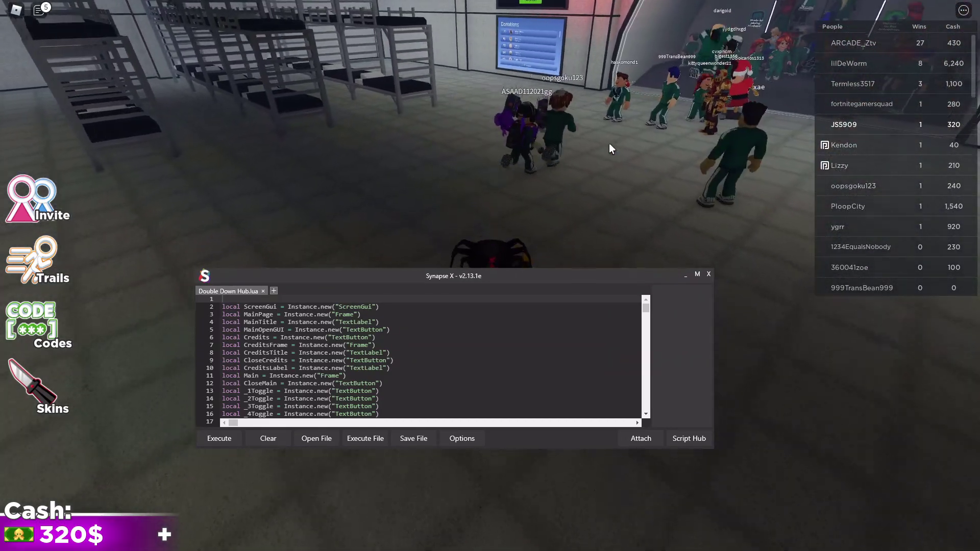
Step: Move the Synapse X window higher and try to attach it to the running Roblox game
drag(590, 279, 673, 83)
click(715, 241)
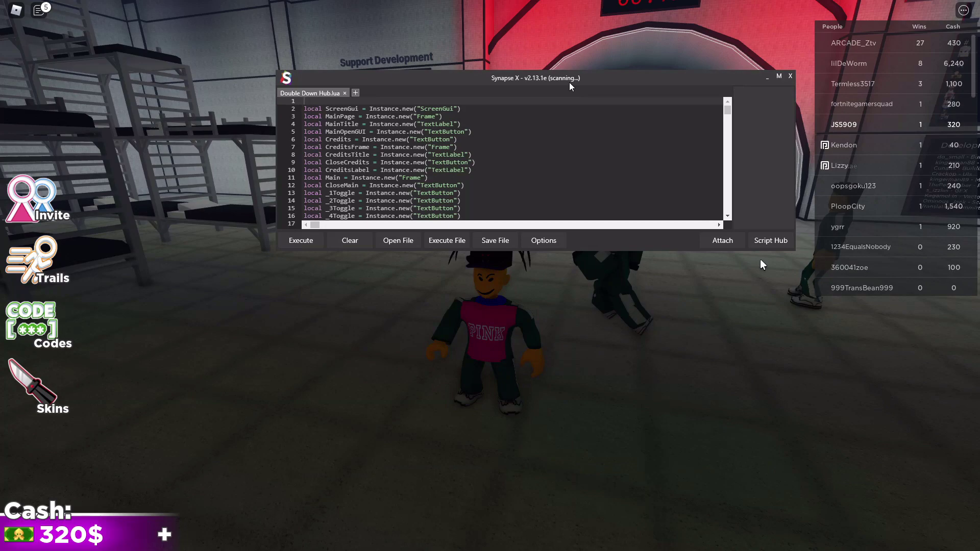
key(super)
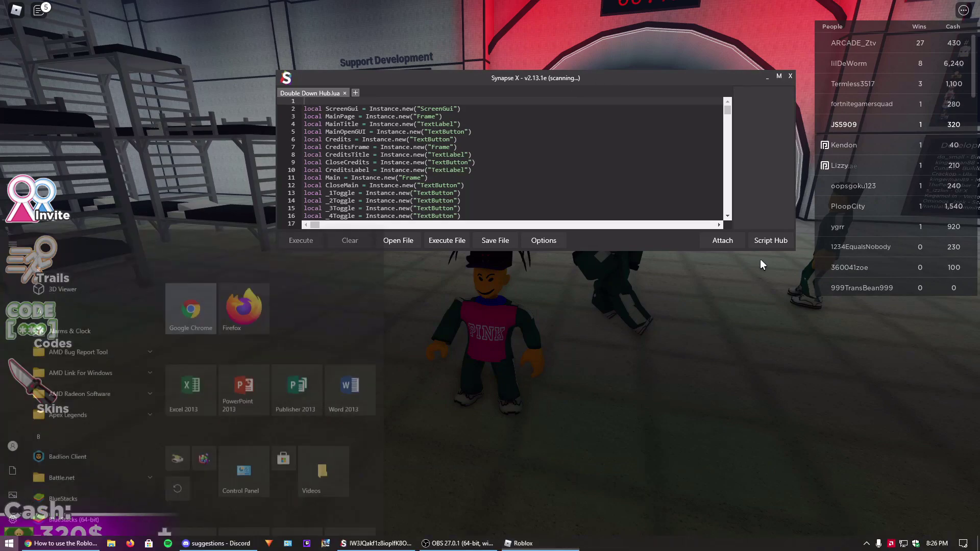
click(531, 538)
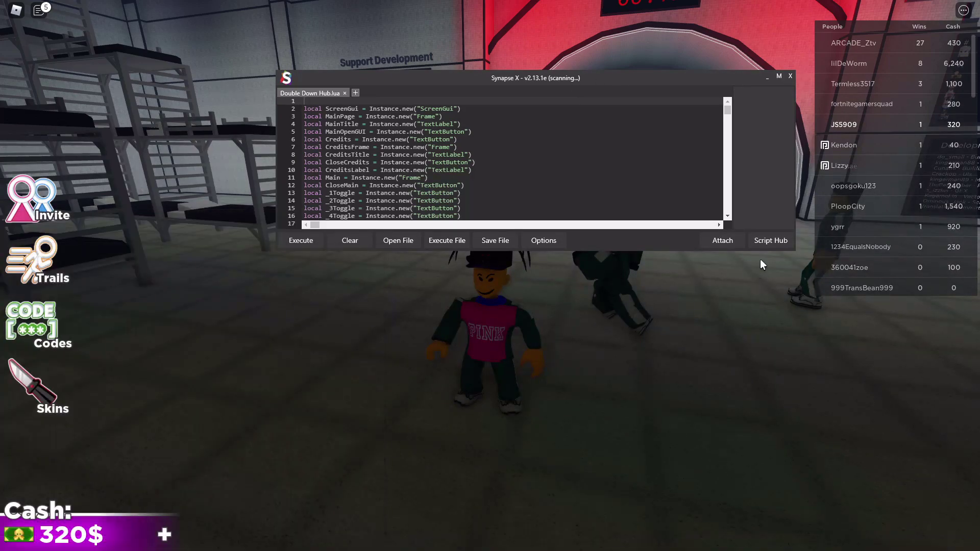
Step: Open Task Manager, order the processes by name and end the Roblox Game Client task
key(super)
text(task)
key(Return)
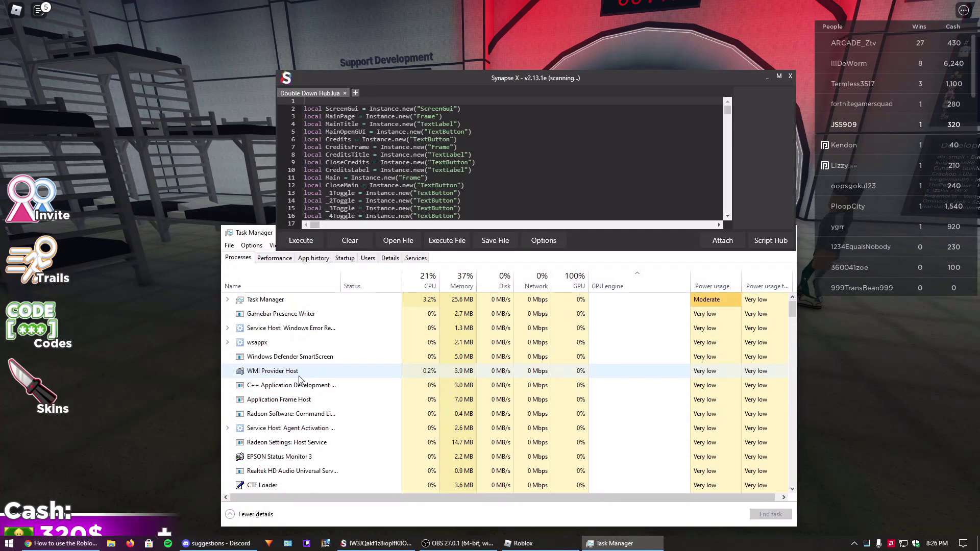
click(307, 286)
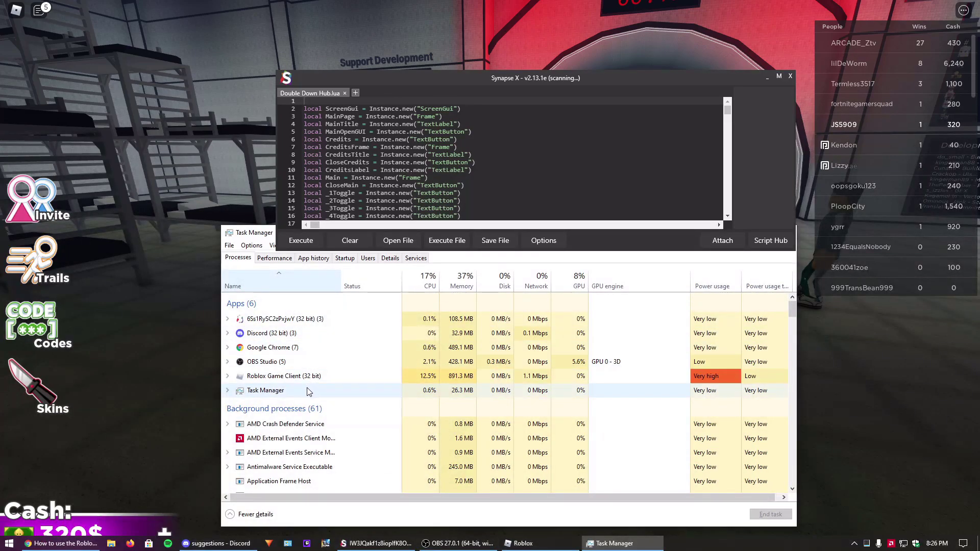
right_click(292, 376)
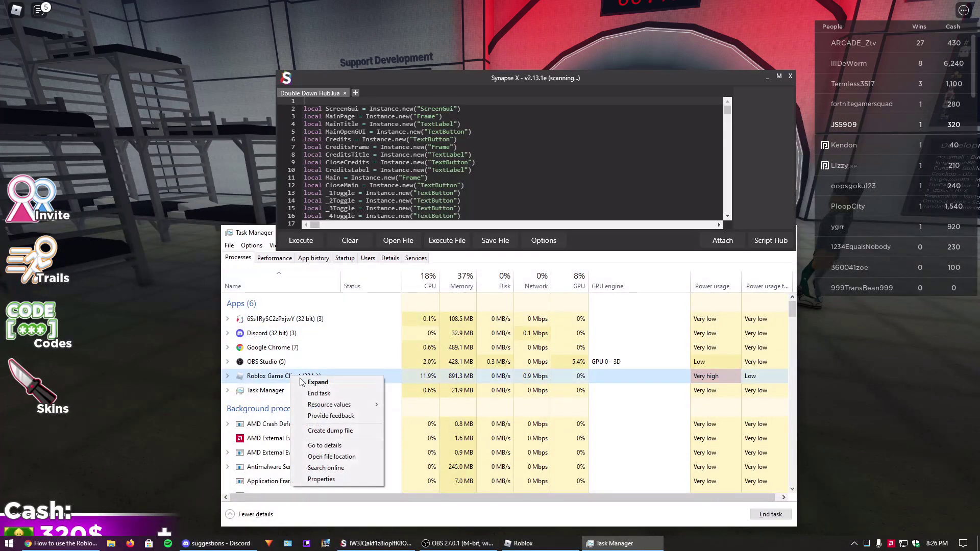
click(322, 395)
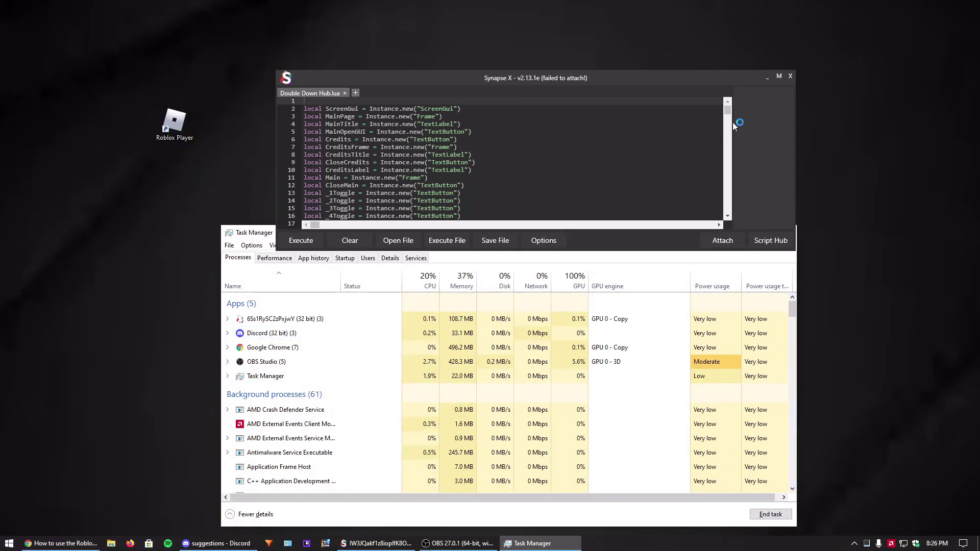
Step: Move the Synapse X window clear of Task Manager and close Task Manager
drag(647, 77, 737, 57)
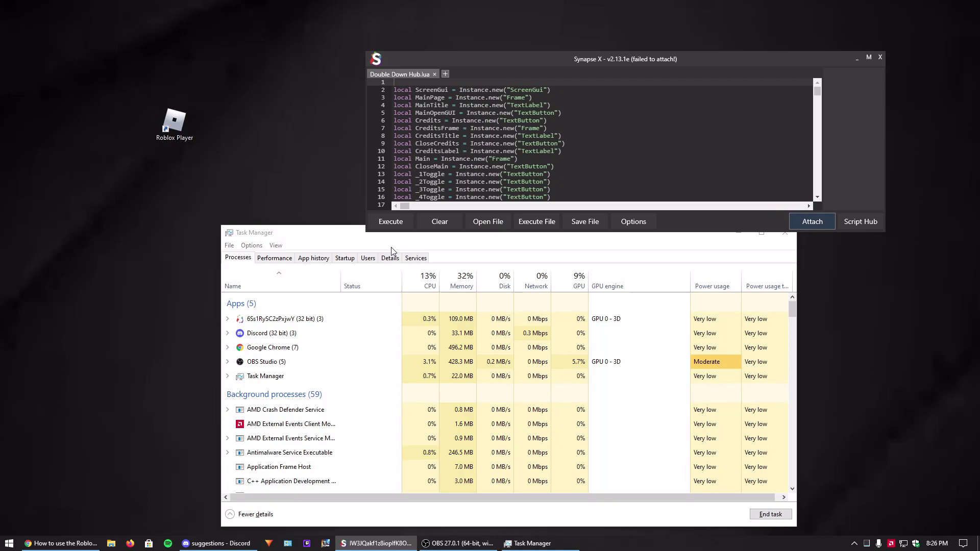
drag(385, 239, 297, 250)
click(696, 243)
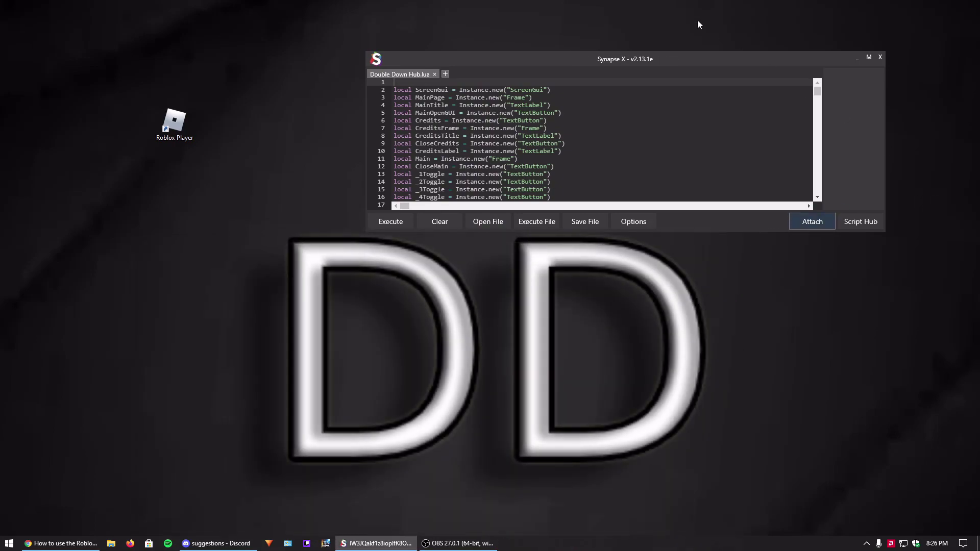
drag(681, 61, 708, 53)
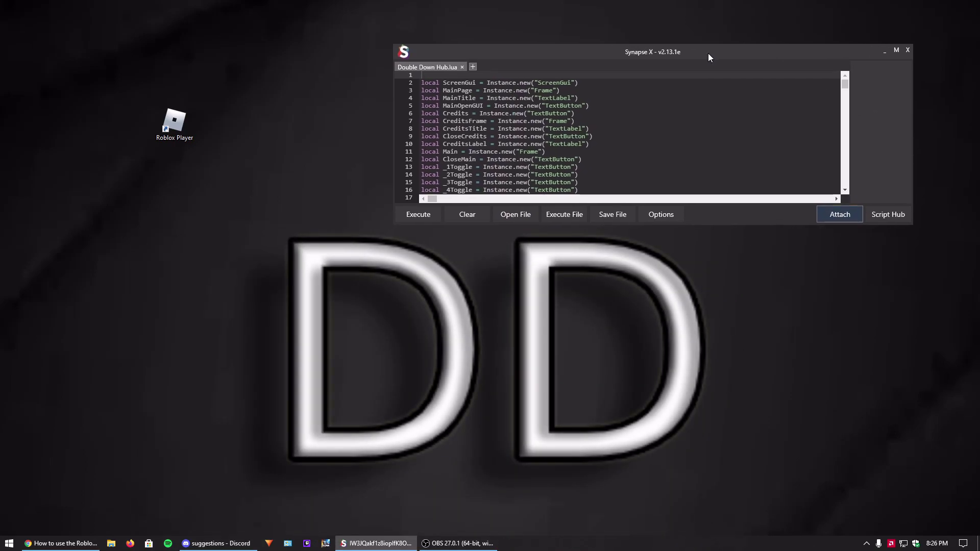
Step: Launch Roblox Player and disable the Desktop App Beta in its settings, confirming the exit
click(187, 127)
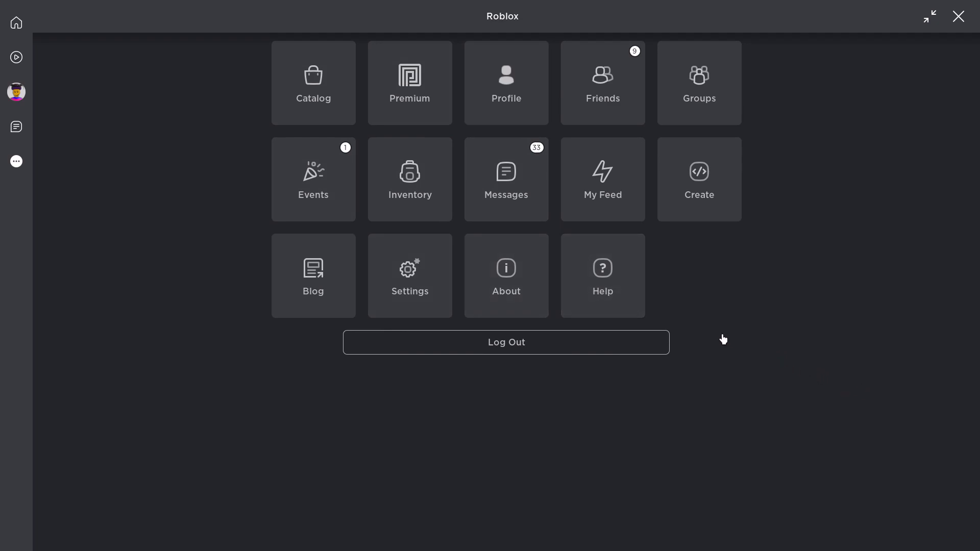
click(413, 275)
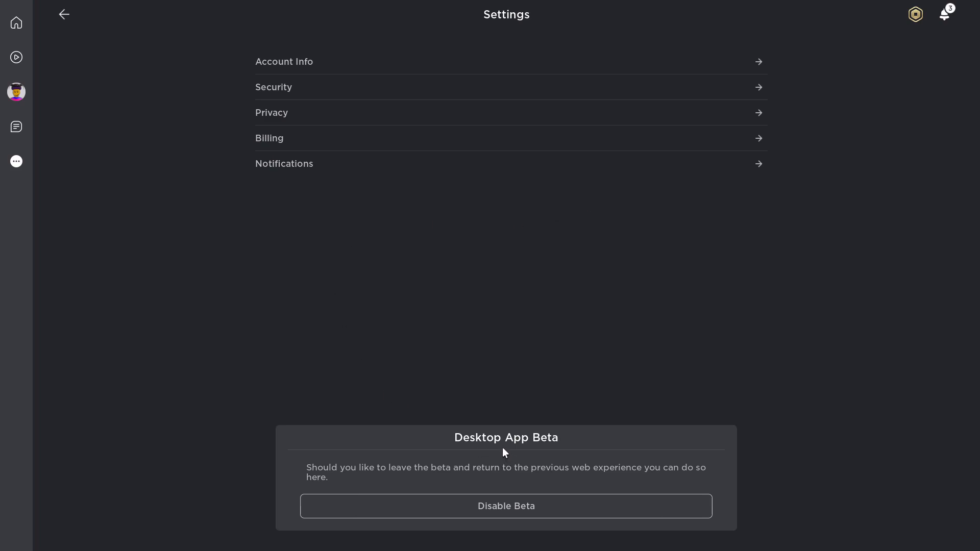
click(497, 512)
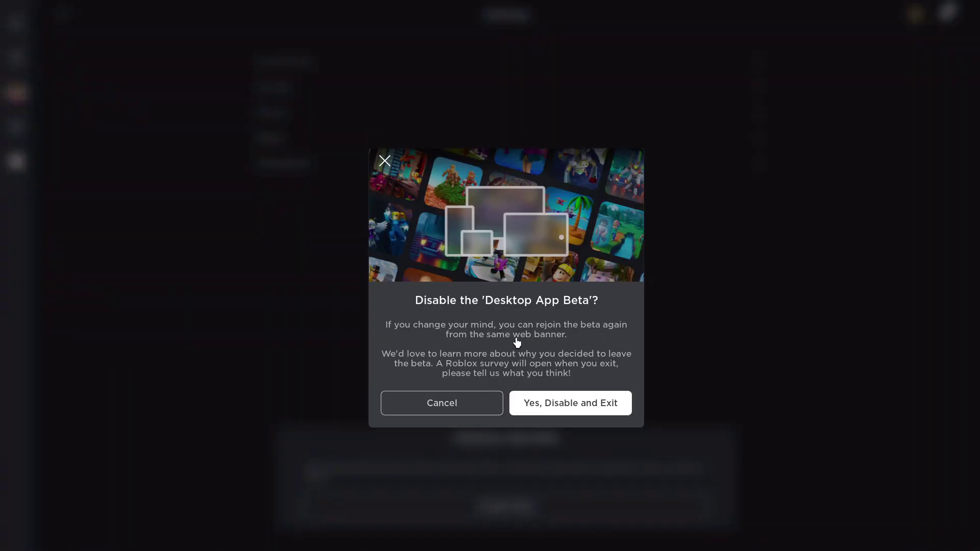
click(580, 410)
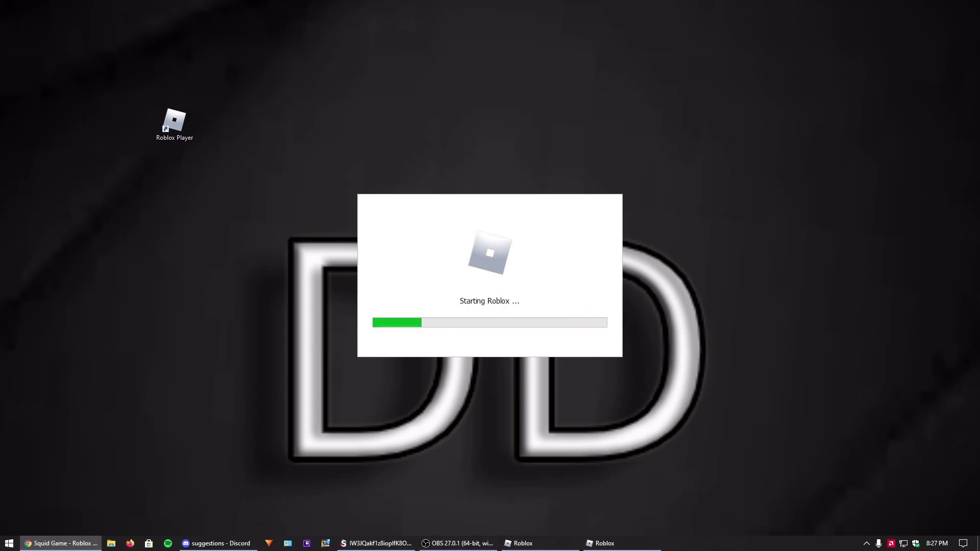
click(363, 256)
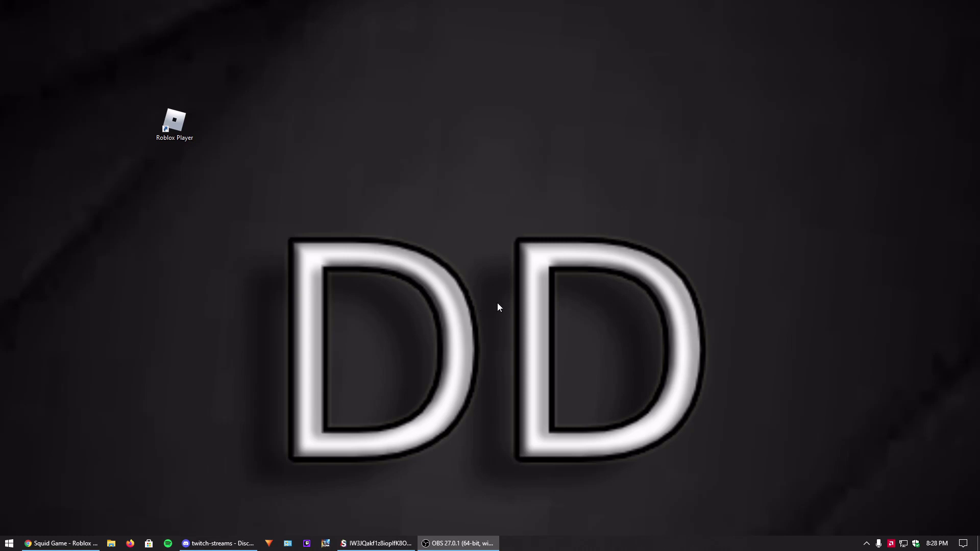
right_click(528, 548)
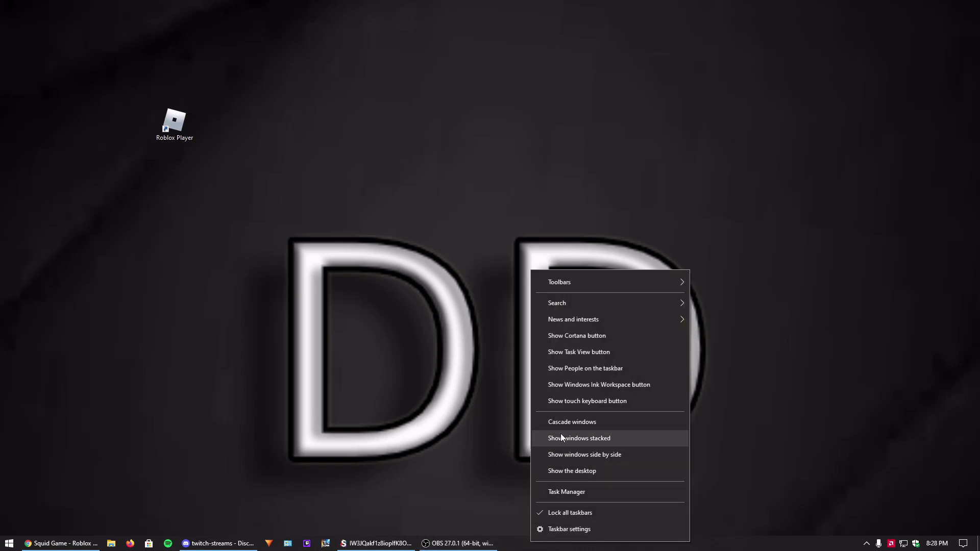
click(679, 442)
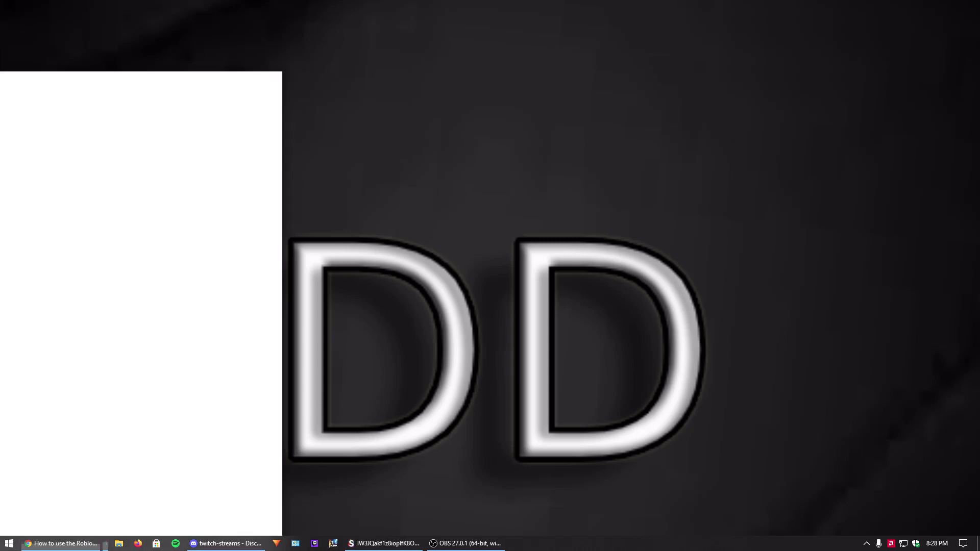
Step: Maximise the browser window and start the Squid Game experience from its Roblox page
drag(0, 82, 459, 1)
click(574, 219)
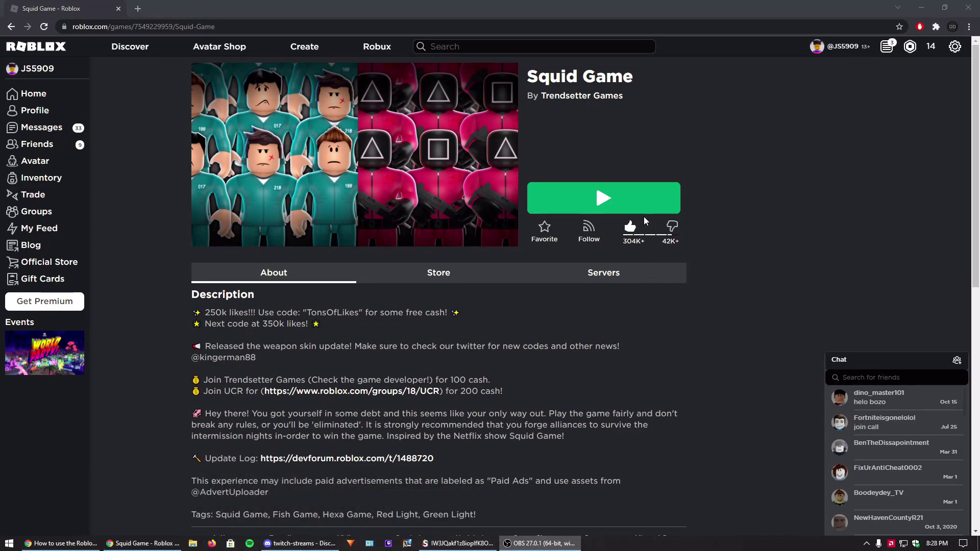
click(611, 206)
click(535, 114)
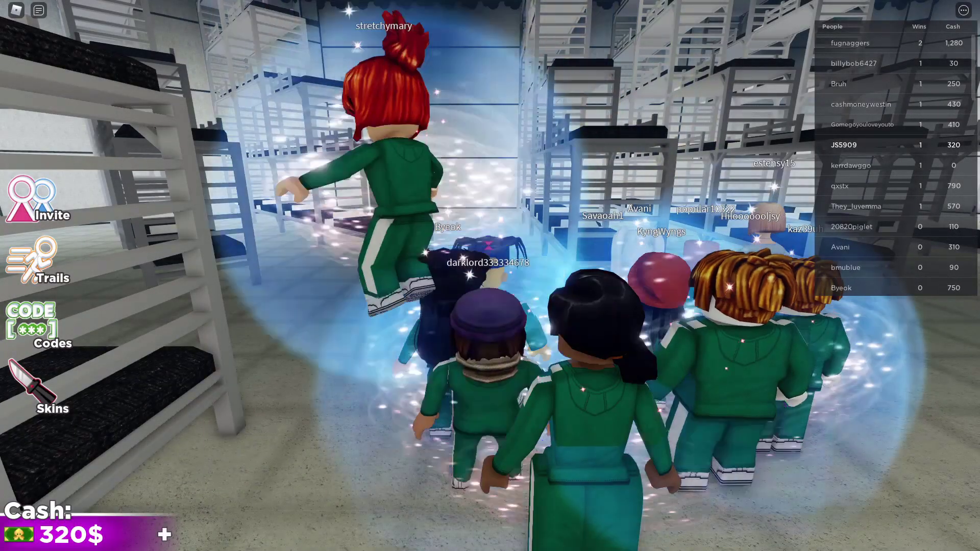
Step: Switch to Synapse X, attach it to the running Roblox game and move its window out of the way
key(alt+Tab)
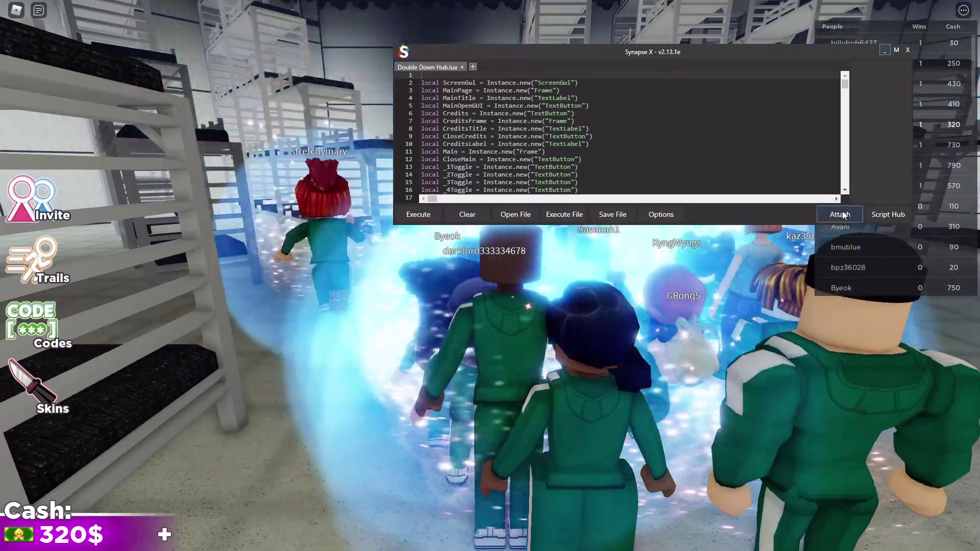
click(843, 216)
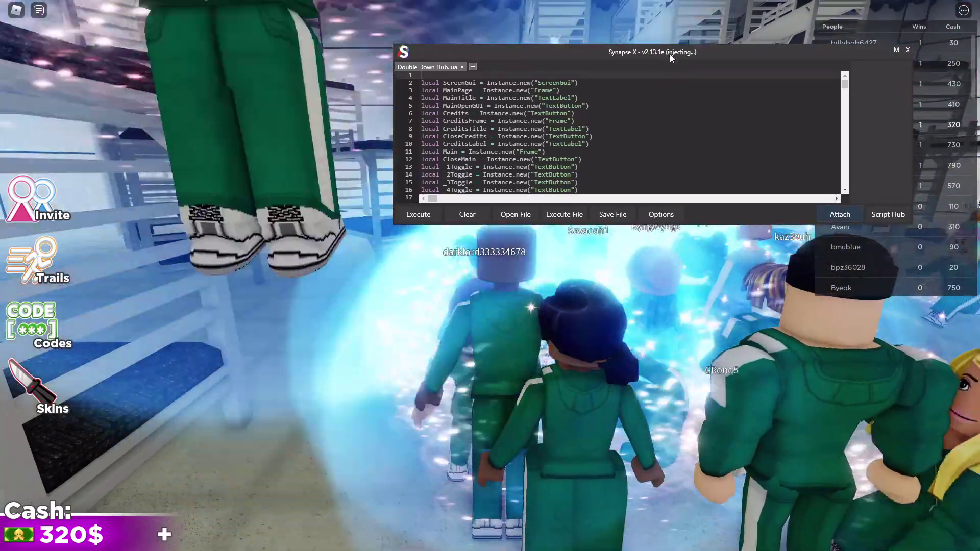
drag(669, 54, 508, 75)
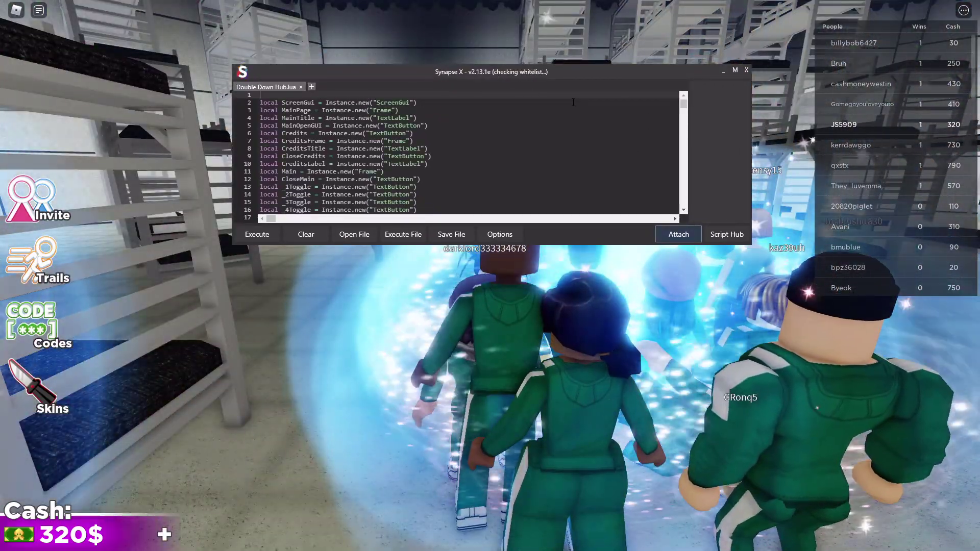
Step: Execute the Double Down Hub.lua script, minimise Synapse X and move the Double Down GUI panel beside the player list
click(250, 236)
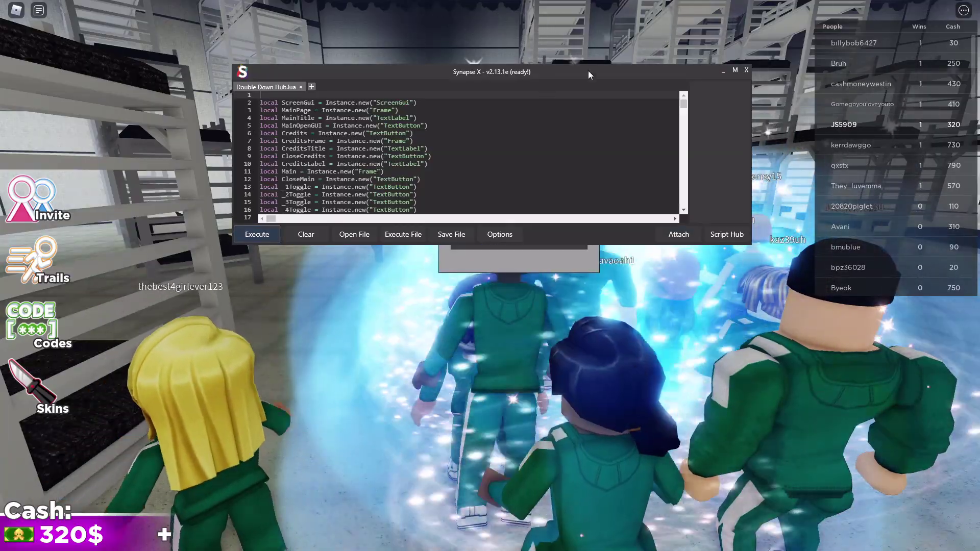
click(723, 72)
drag(556, 142, 735, 73)
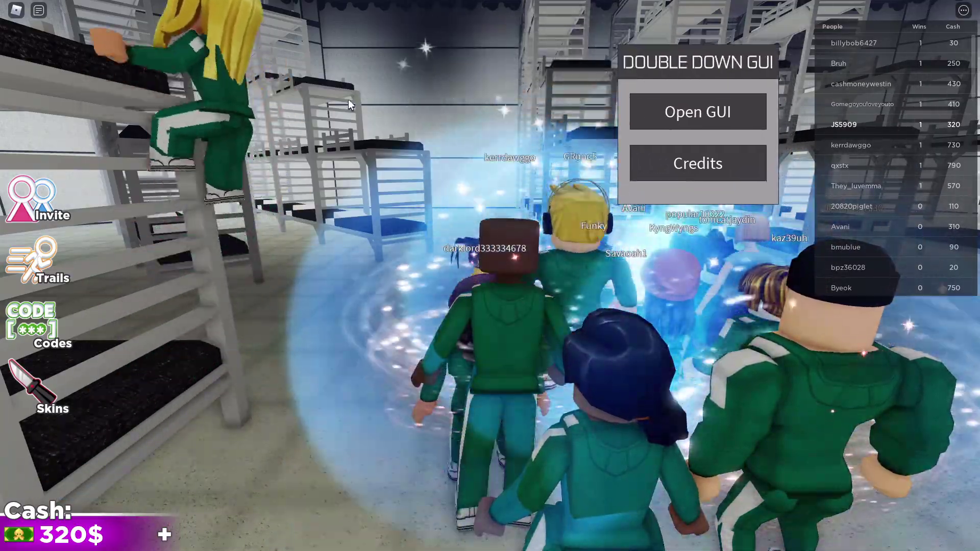
Step: Run the character to the bunk beds, climb to the upper levels, jump down and cross the hall to the opposite bunks
key(w)
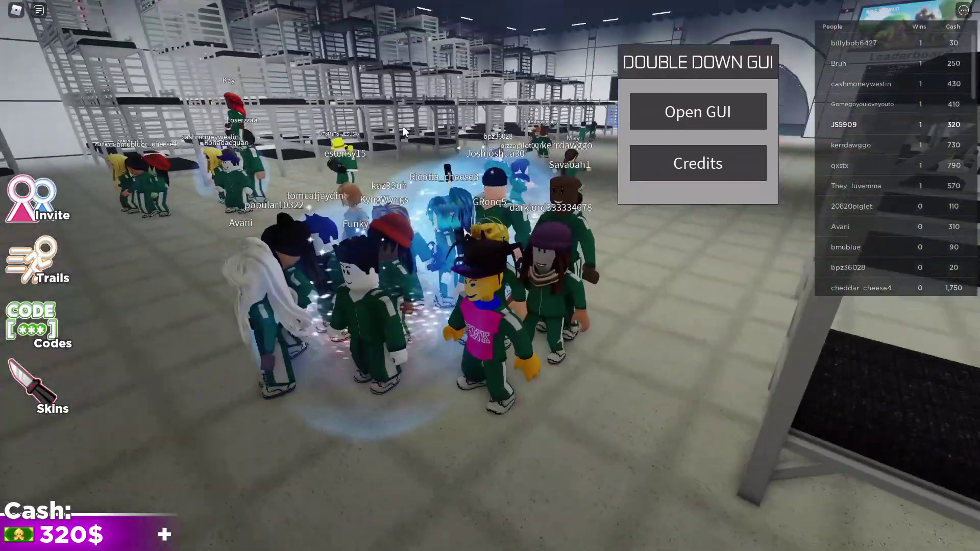
key(space)
key(w)
key(space)
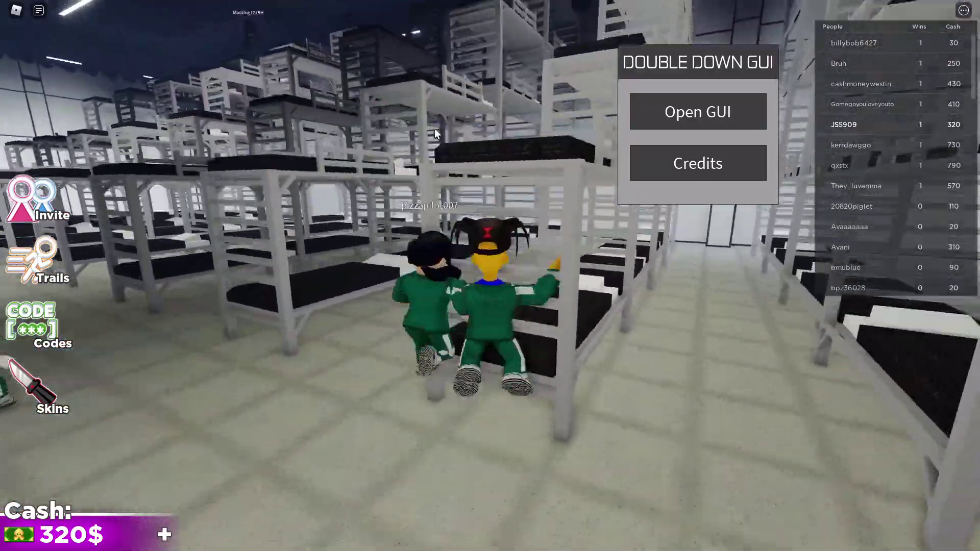
key(w)
key(space)
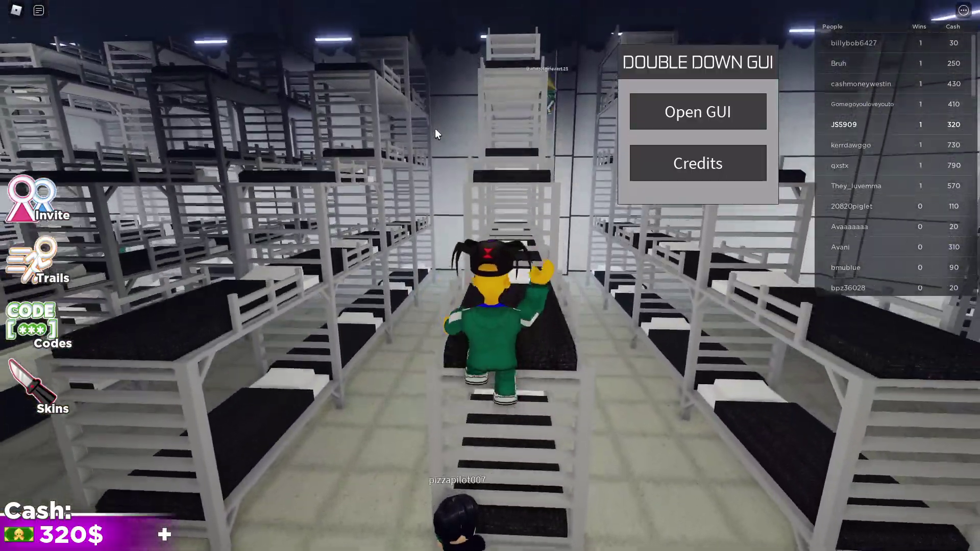
key(w)
key(space)
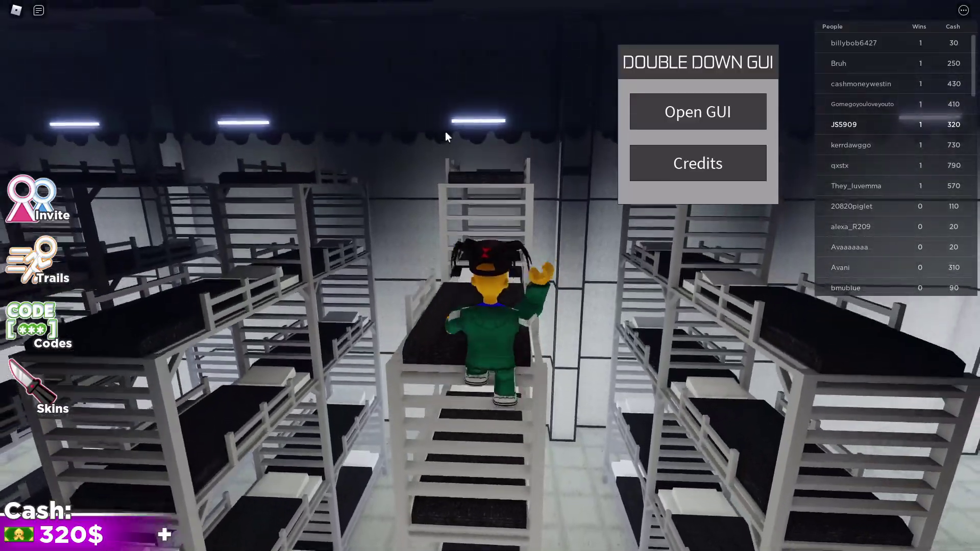
key(w)
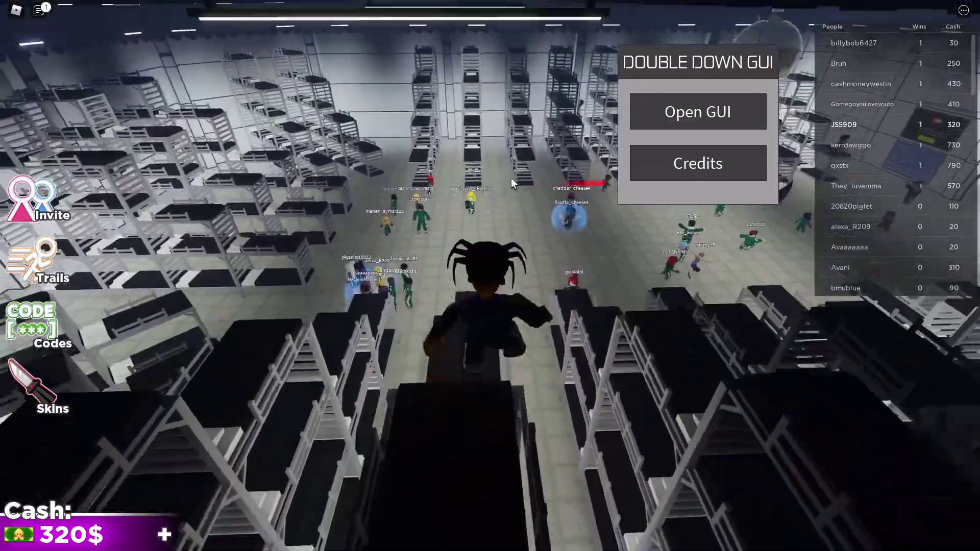
key(space)
key(w)
key(space)
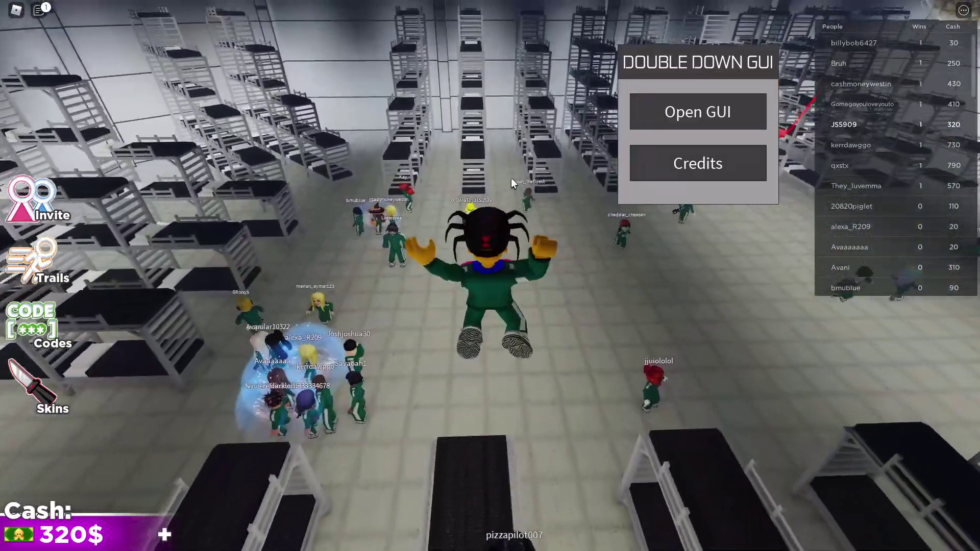
key(space)
key(w)
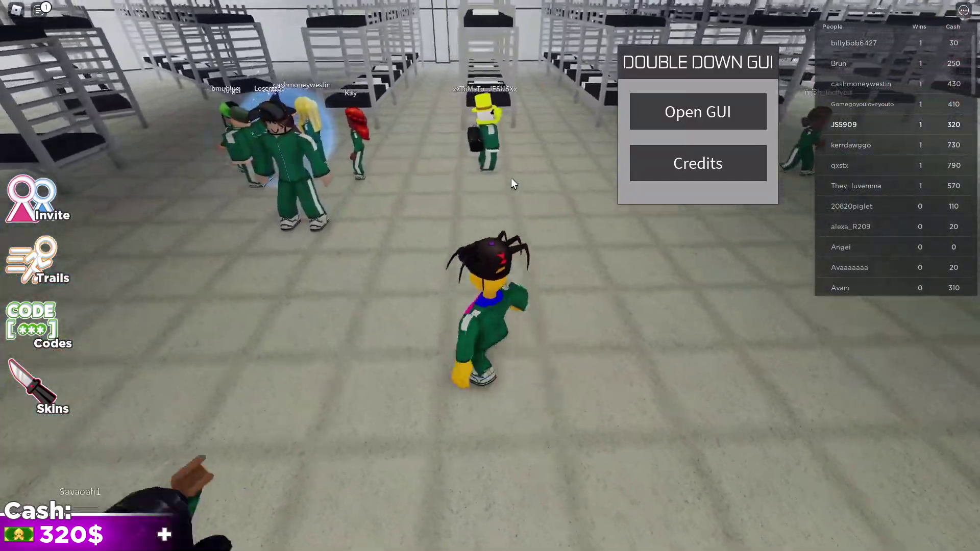
key(w)
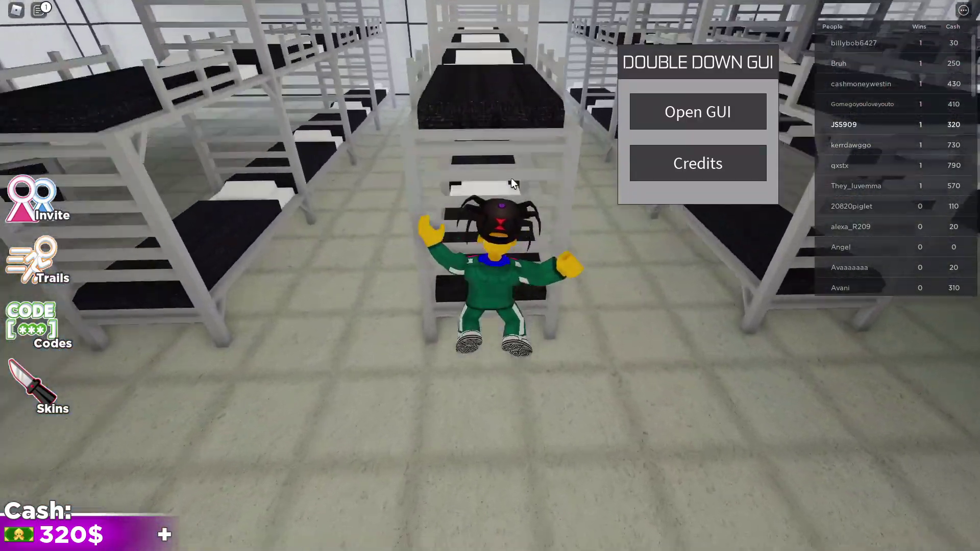
Step: Close the running Roblox game and the Squid Game browser page
key(Escape)
key(super)
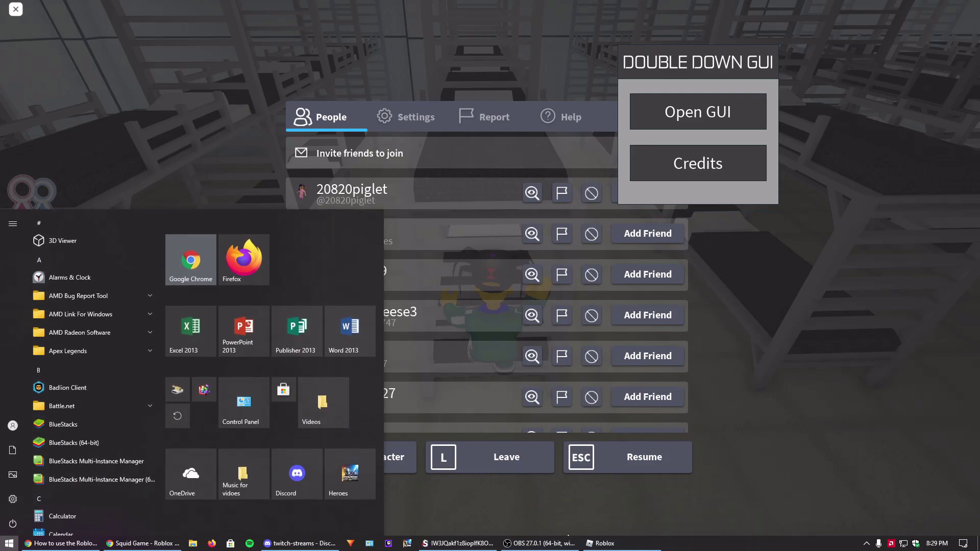
click(583, 529)
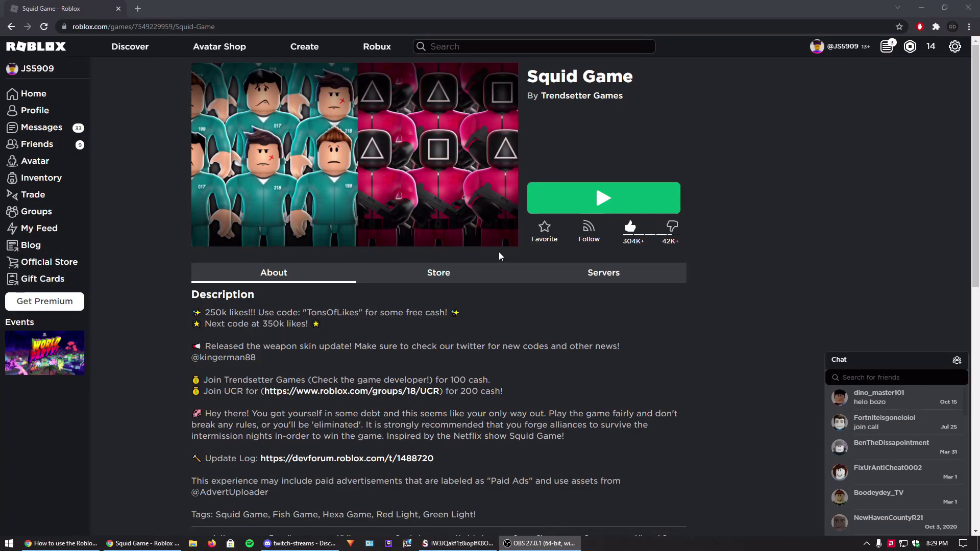
click(119, 9)
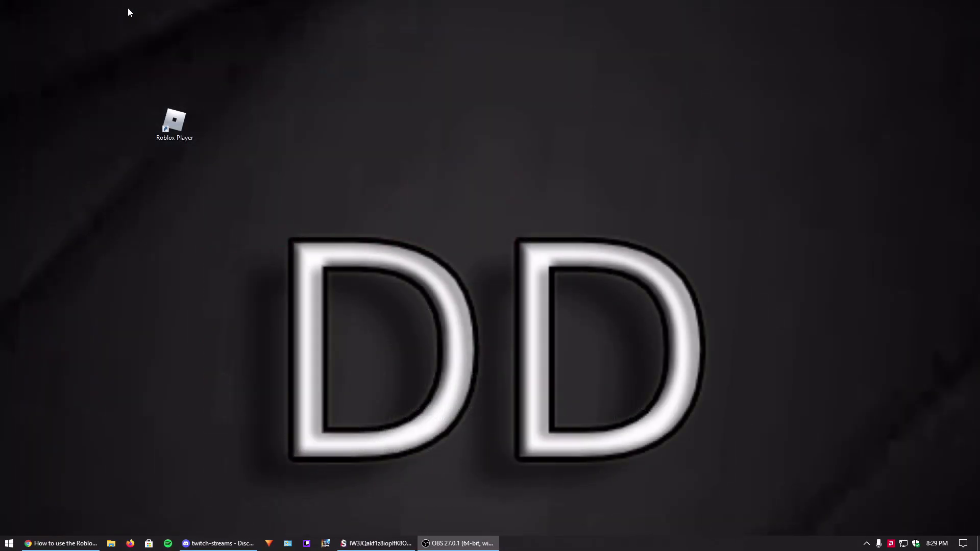
Step: Open the Roblox Player shortcut's properties and examine the full Target path from beginning to end
right_click(183, 115)
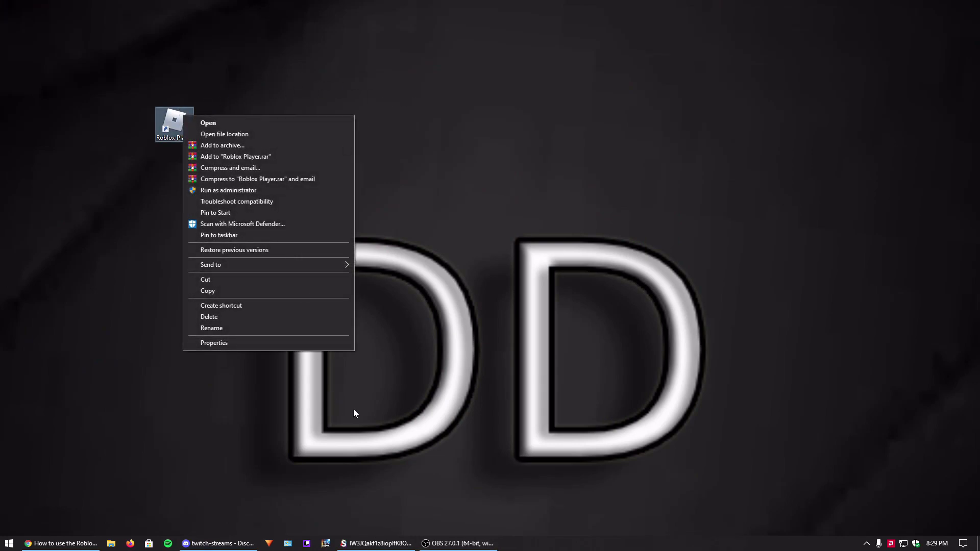
click(206, 343)
key(Left)
key(Left)
key(Left)
key(Left)
key(Left)
key(Left)
key(Left)
key(Left)
key(Left)
key(Left)
key(Left)
key(Left)
key(Left)
key(Left)
key(Left)
key(Left)
key(Left)
key(Left)
key(Left)
key(Left)
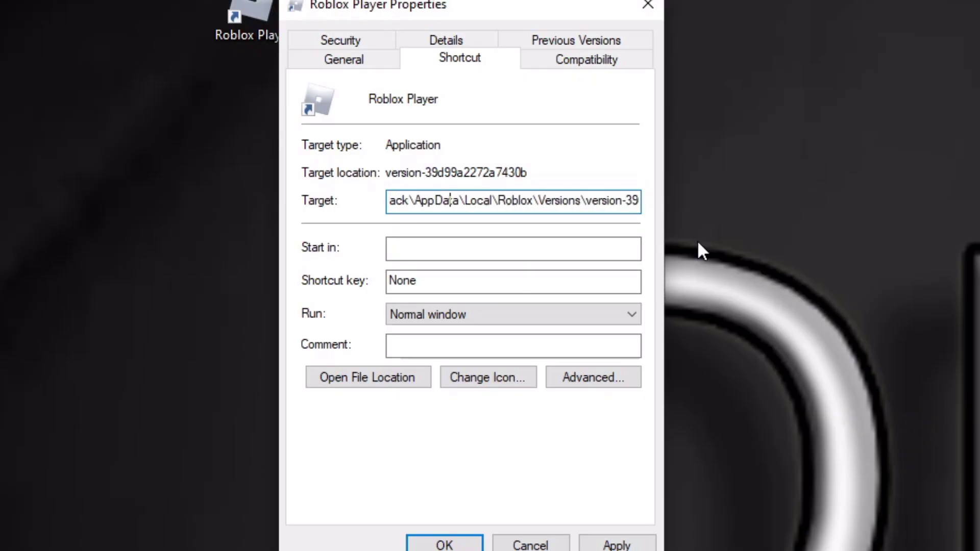
key(Left)
key(Left)
key(Left)
key(Left)
key(Left)
key(Left)
key(Left)
key(Left)
key(Left)
key(Left)
key(Left)
key(Left)
key(Left)
key(Left)
key(Left)
key(Left)
key(Left)
key(Left)
key(Left)
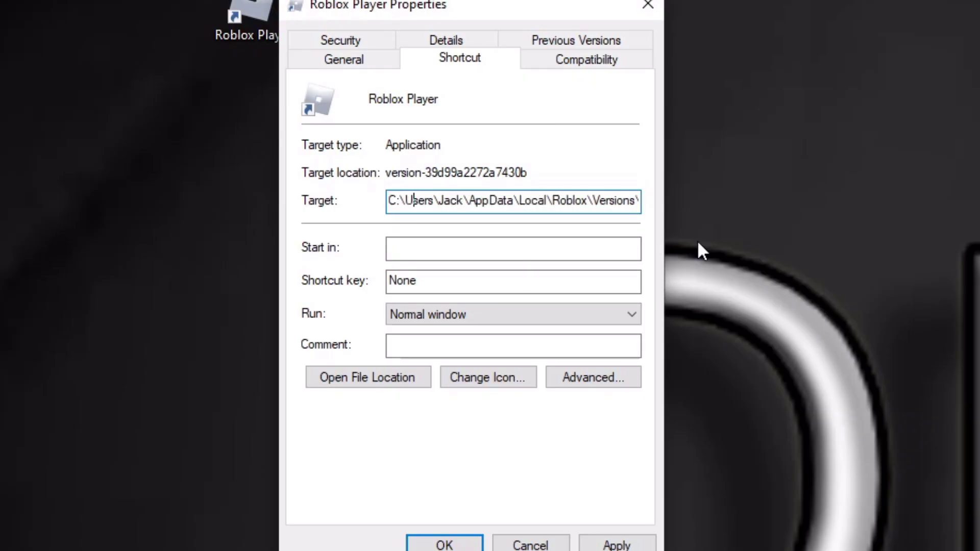
key(Right)
key(Right)
key(Right)
key(Right)
key(Right)
key(Right)
key(Right)
key(Right)
key(Right)
key(Right)
key(Right)
key(Right)
key(Right)
key(Right)
key(Right)
key(Right)
key(Right)
key(Right)
key(Right)
key(Right)
key(Right)
key(Right)
key(Right)
key(Right)
key(Right)
key(Right)
key(Right)
key(Right)
key(Left)
key(Right)
key(Right)
key(Right)
key(Right)
key(Right)
key(Right)
key(Right)
key(Right)
key(Right)
key(Right)
key(Right)
key(Right)
key(Right)
key(Right)
key(Right)
key(Right)
key(Right)
key(Right)
key(Right)
key(Right)
key(Right)
key(Right)
key(Right)
key(Right)
key(Right)
key(Right)
key(Right)
key(Right)
key(Right)
key(Right)
key(Right)
key(Right)
key(Right)
key(Right)
key(Right)
key(Right)
key(Right)
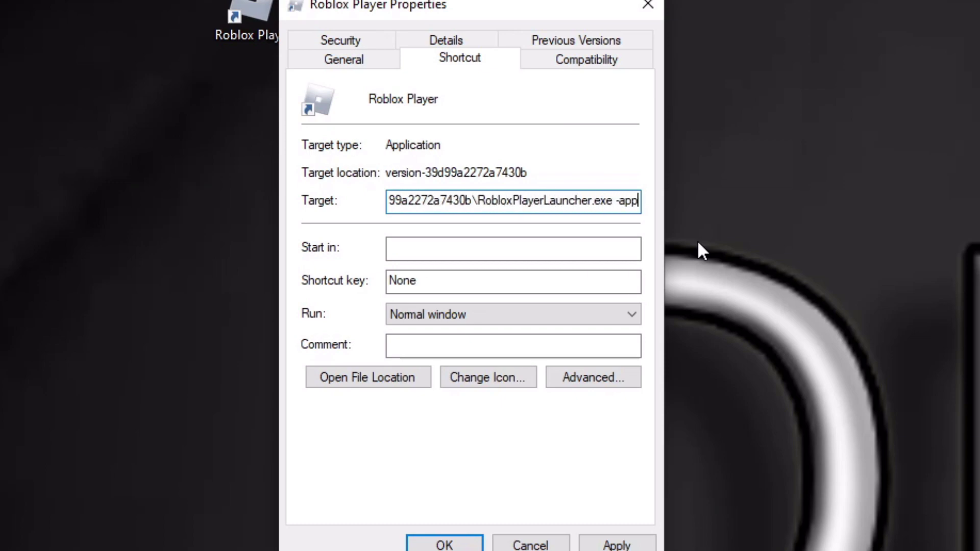
Step: Replace "Launcher" with "Beta" in the shortcut's Target path so that it points to RobloxPlayerBeta.exe
key(Left)
key(Left)
key(Left)
key(Left)
key(Left)
key(Left)
key(Left)
key(Left)
key(Left)
key(Left)
key(Left)
key(Left)
key(Left)
key(Right)
key(Right)
key(Right)
key(Right)
key(BackSpace)
key(BackSpace)
key(BackSpace)
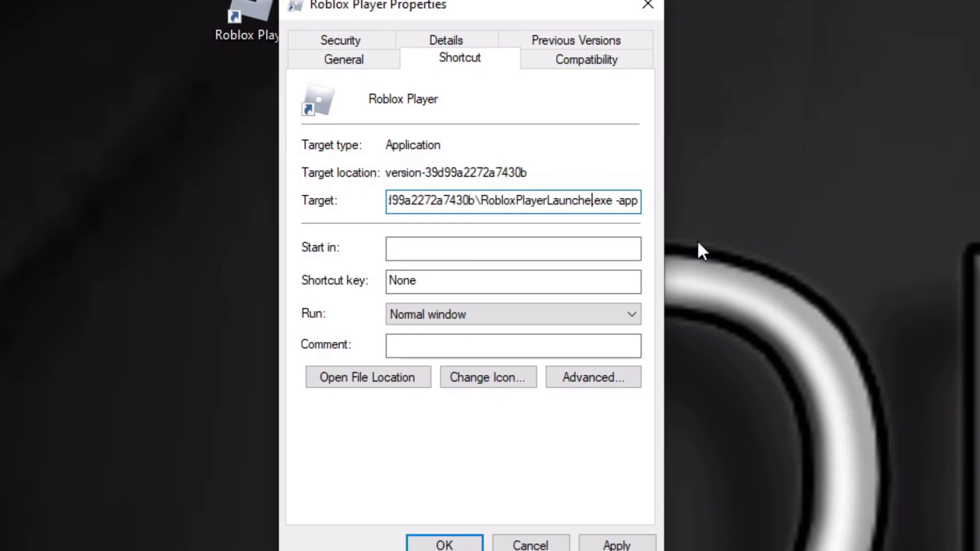
key(BackSpace)
key(BackSpace)
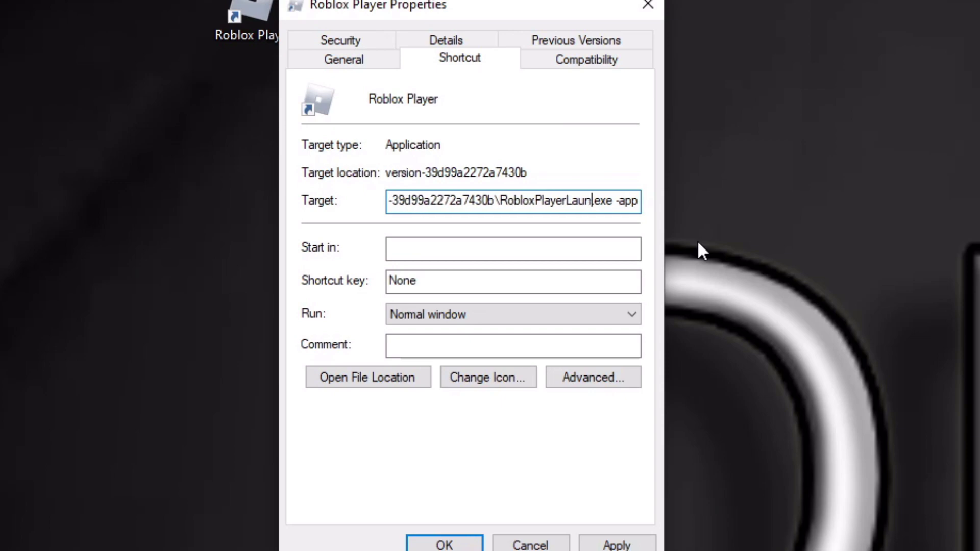
key(BackSpace)
key(BackSpace)
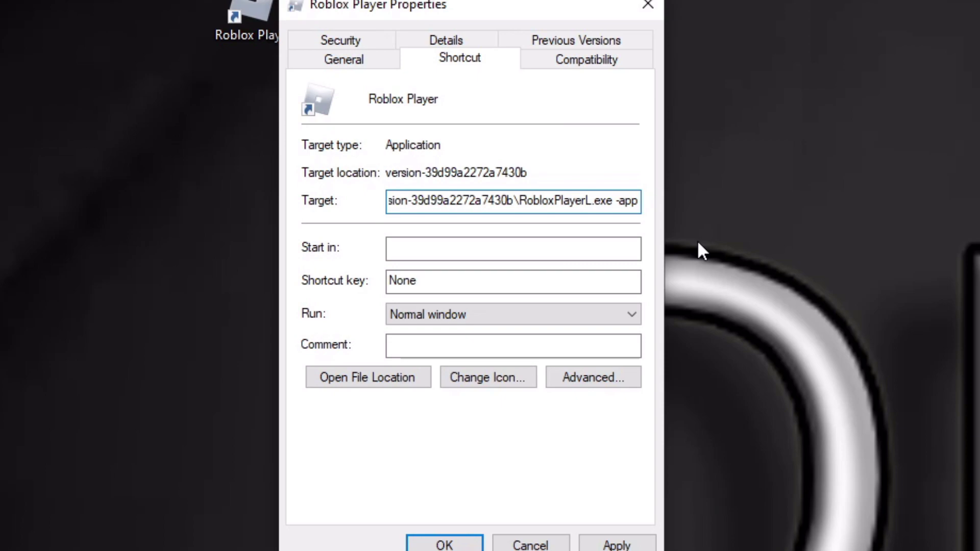
key(BackSpace)
text(Beta)
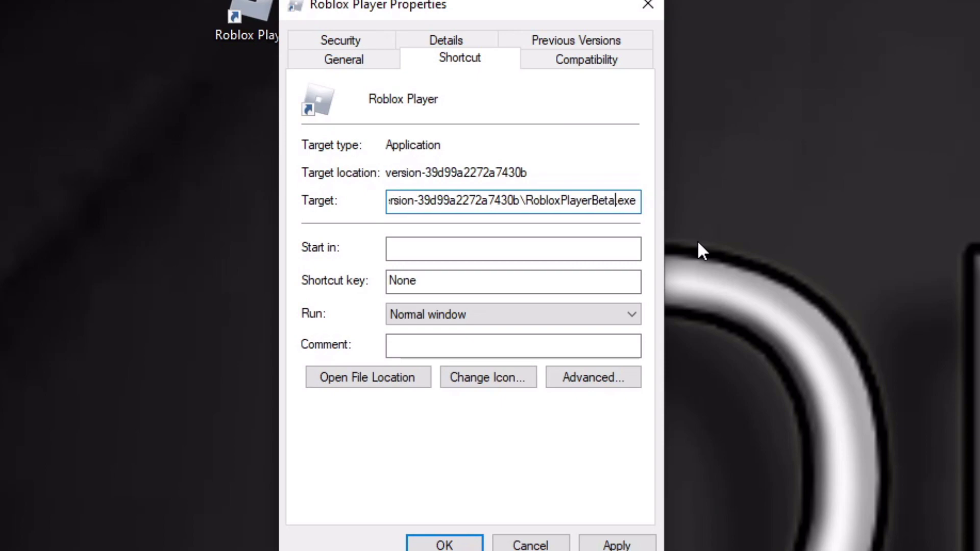
Step: Add a second hyphen to the launch argument at the end of the Target, making it --app
key(End)
text(-app)
key(Left)
key(Left)
key(Left)
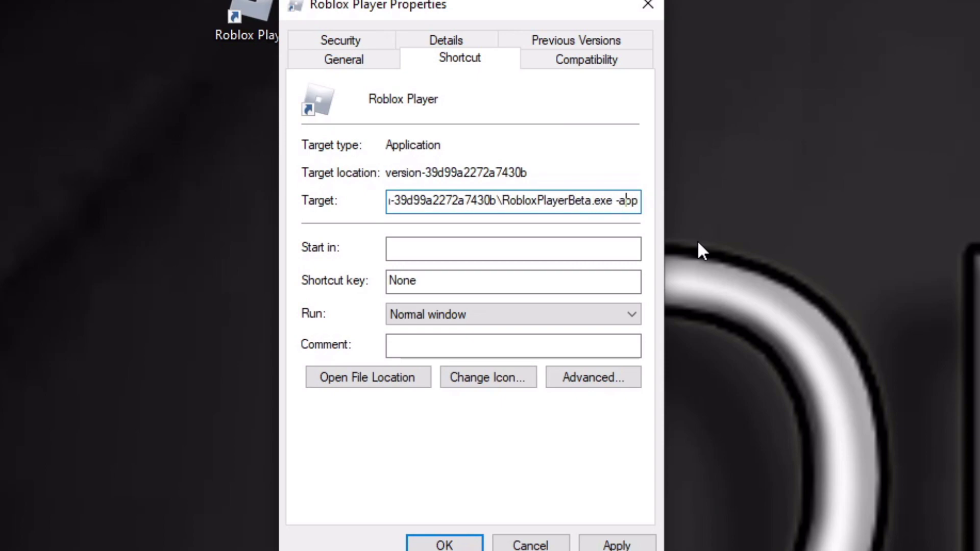
text(-)
Step: Enclose the executable path in the Target in double quotation marks, from before C: to after .exe, leaving the argument outside
key(Left)
key(Left)
key(Left)
text(")
key(Left)
key(Left)
key(Left)
key(Left)
key(Left)
key(Left)
key(Left)
key(Left)
key(Left)
key(Left)
key(Left)
key(Left)
key(Left)
key(Left)
key(Left)
key(Left)
key(Left)
key(Left)
key(Left)
key(Left)
key(Left)
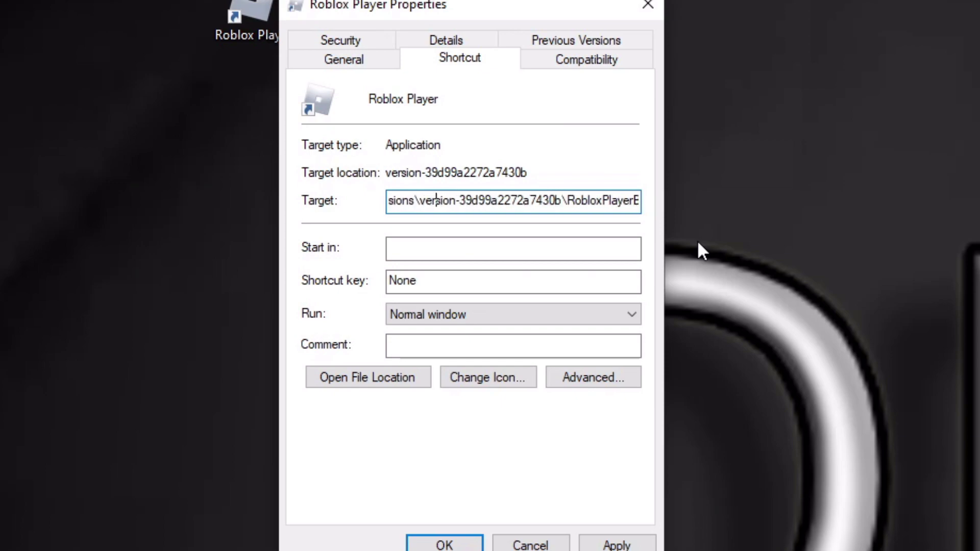
key(Left)
key(Left)
key(Left)
key(Left)
key(Left)
key(Left)
key(Left)
key(Left)
key(Left)
key(Left)
key(Left)
key(Left)
key(Left)
key(Left)
key(Left)
key(Left)
key(Left)
key(Left)
key(Left)
key(Left)
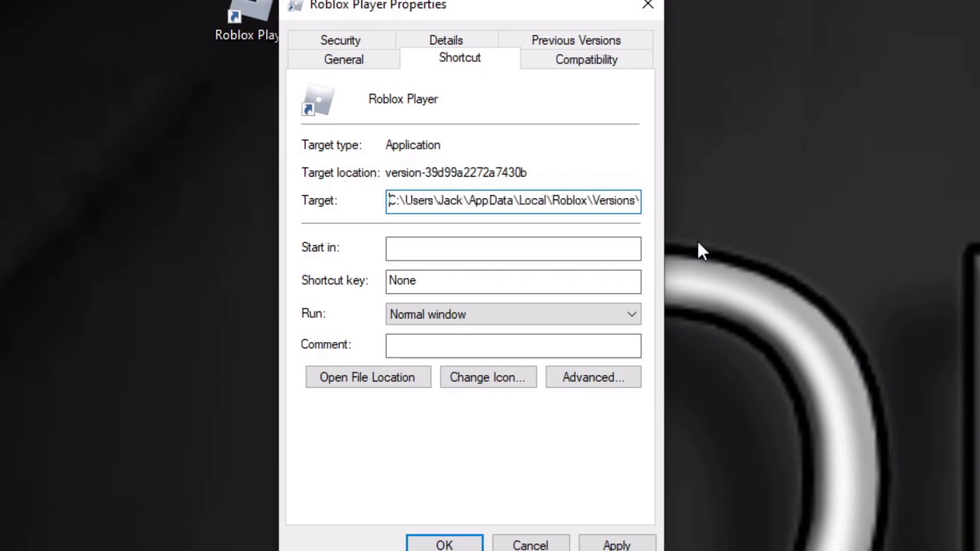
text(")
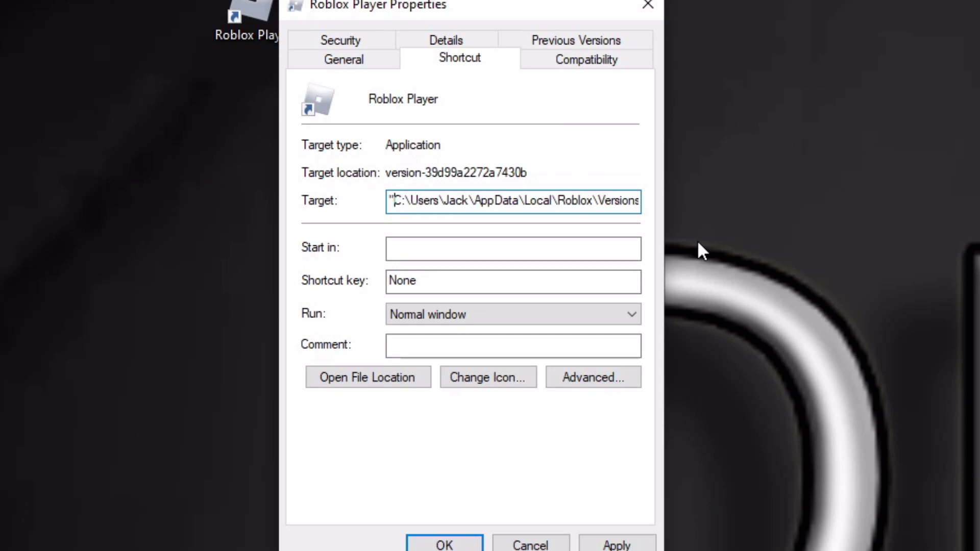
Step: Apply the changed shortcut properties, close them and launch Roblox Player from its desktop shortcut
click(615, 545)
click(459, 543)
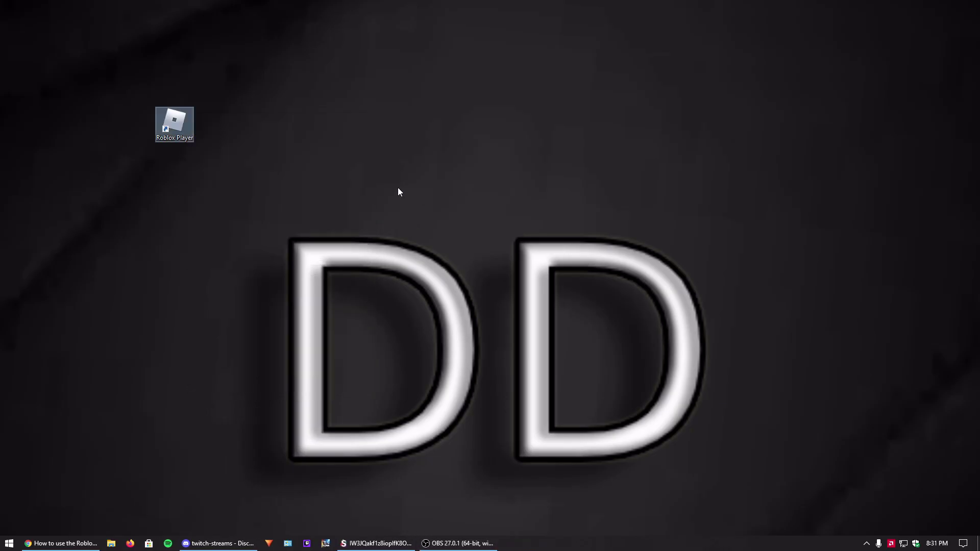
double_click(185, 116)
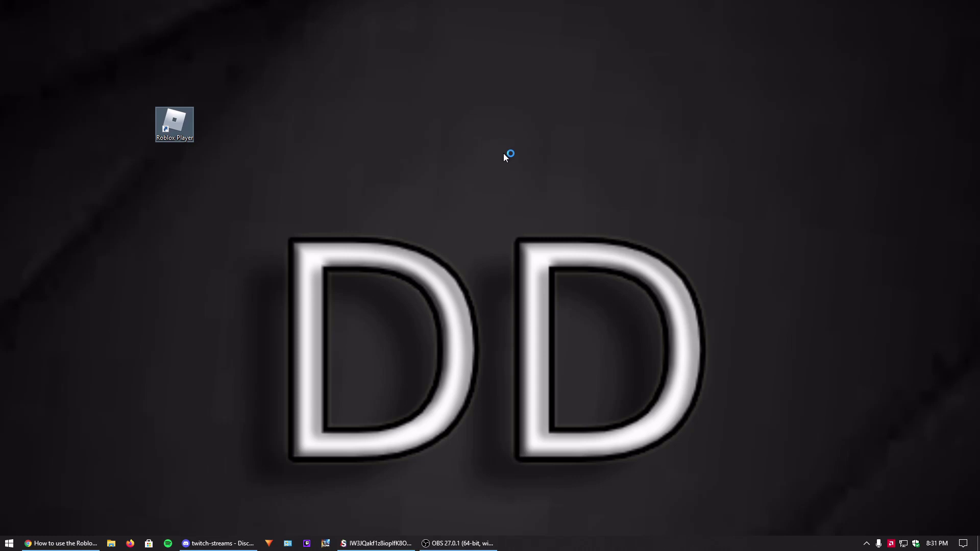